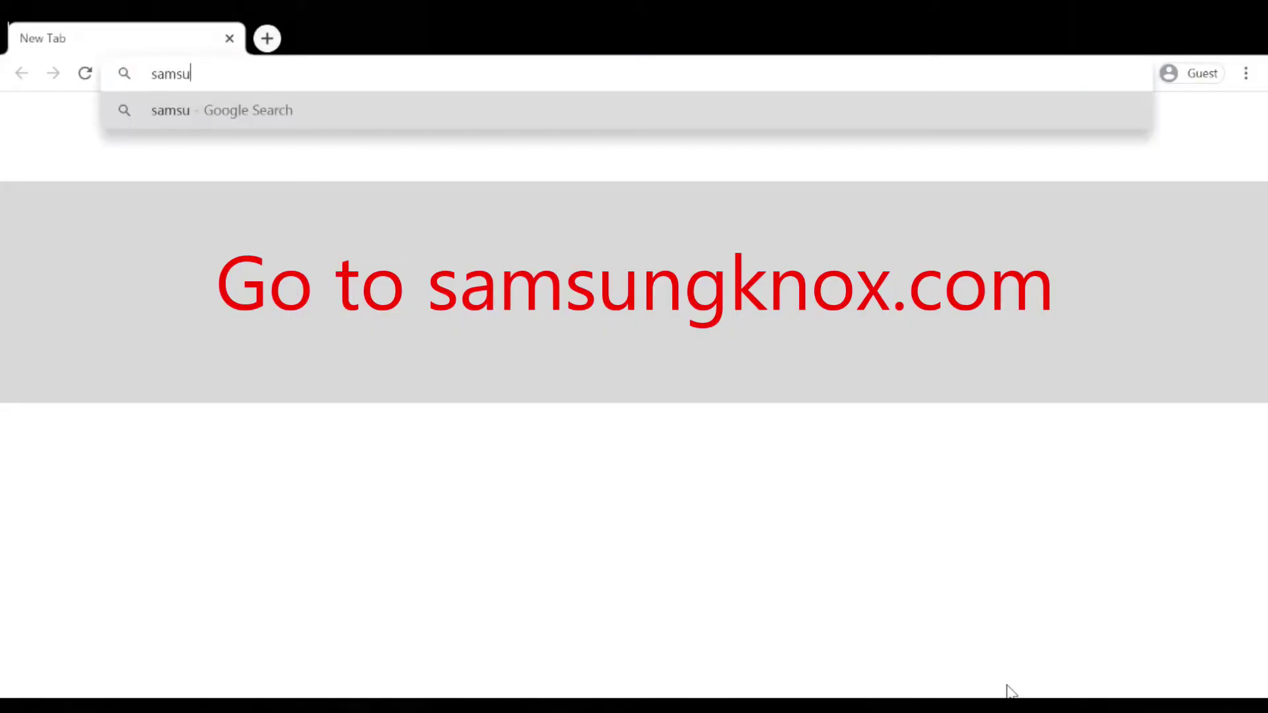
Load the Samsung Knox website at samsungknox.com in Chrome.
{"action": "key", "text": "Return"}
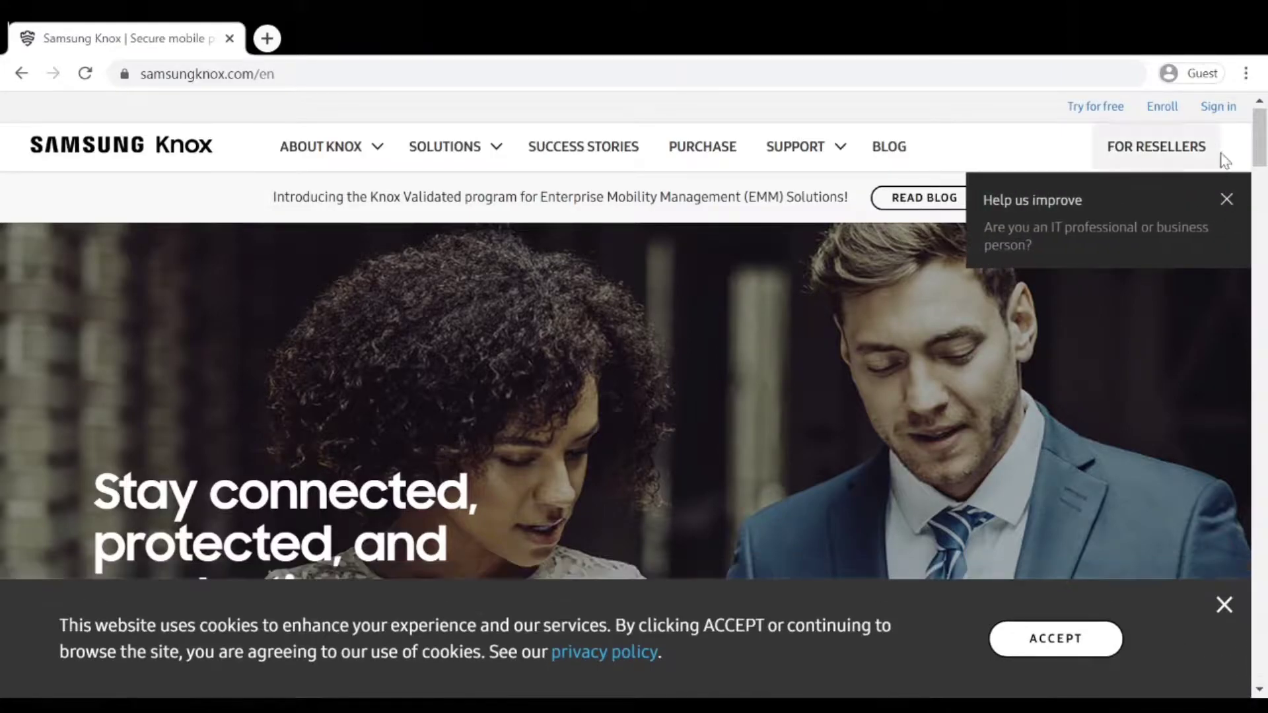
Sign in with the Samsung account credentials to land on the Knox Solutions page.
{"action": "left_click", "coordinate": [1218, 108]}
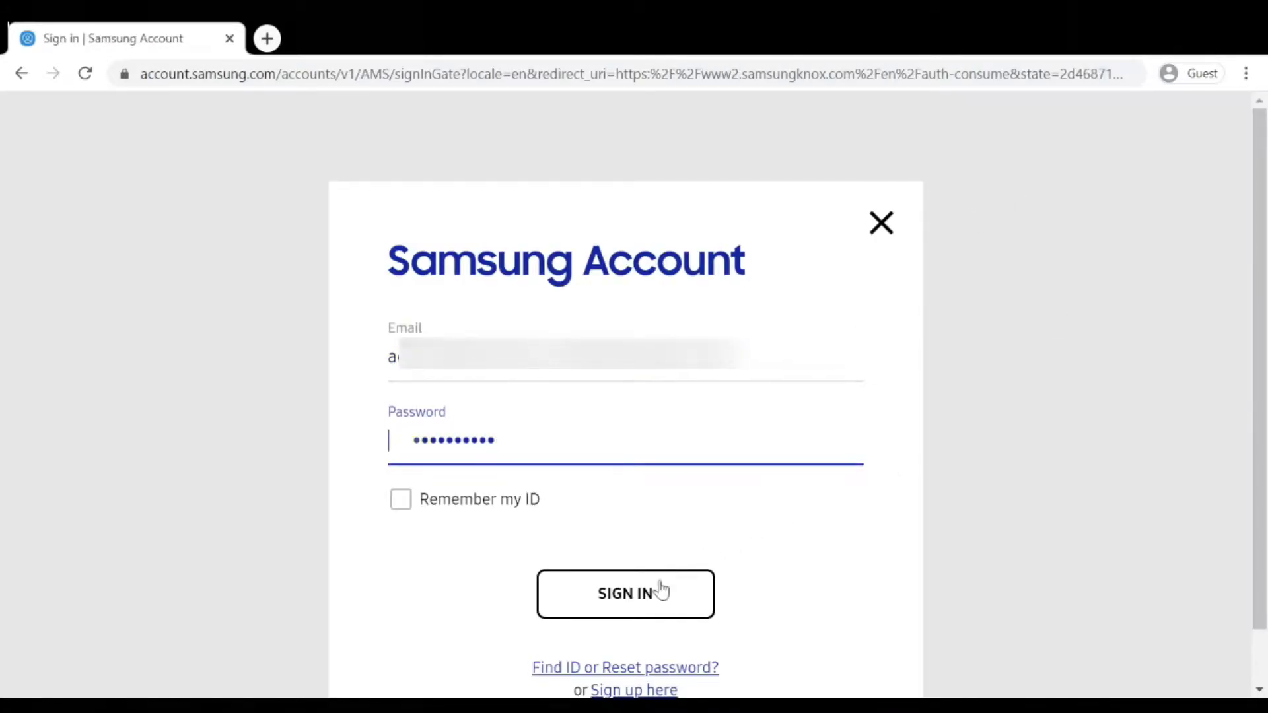
{"action": "left_click", "coordinate": [654, 603]}
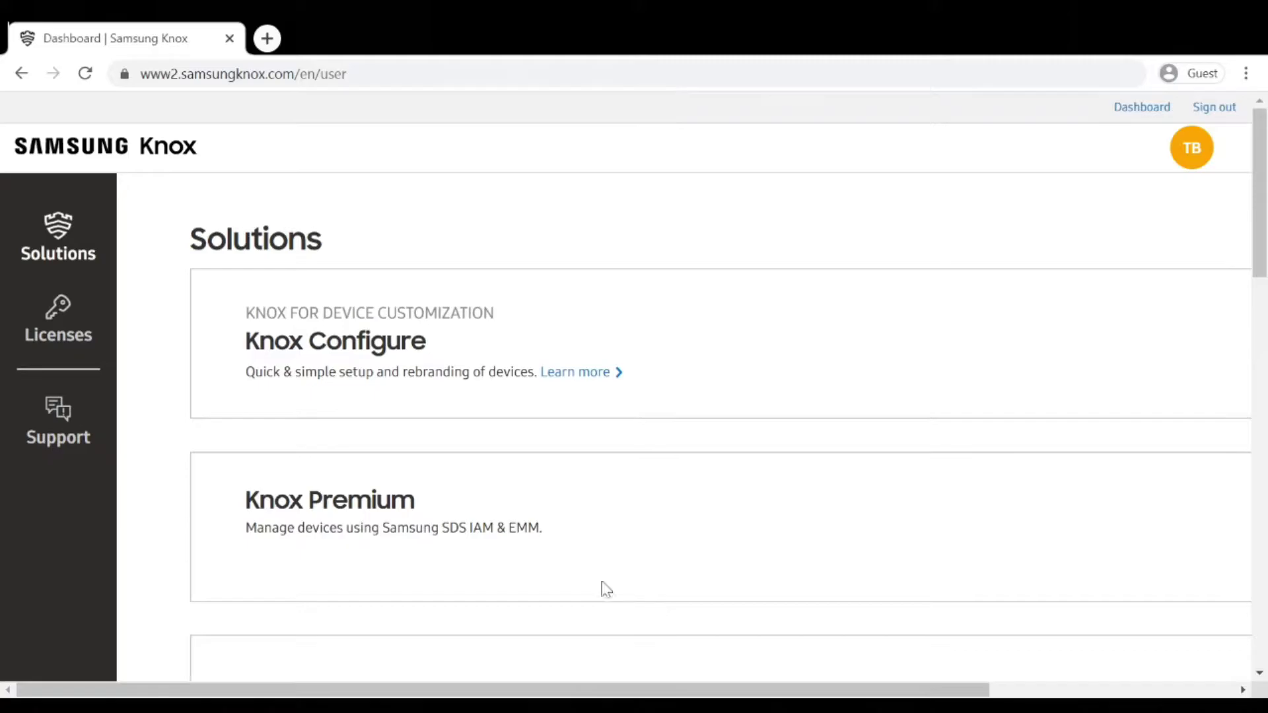
Go from Knox Support to the Partner Hub Cases list and start a new case.
{"action": "left_click", "coordinate": [59, 438]}
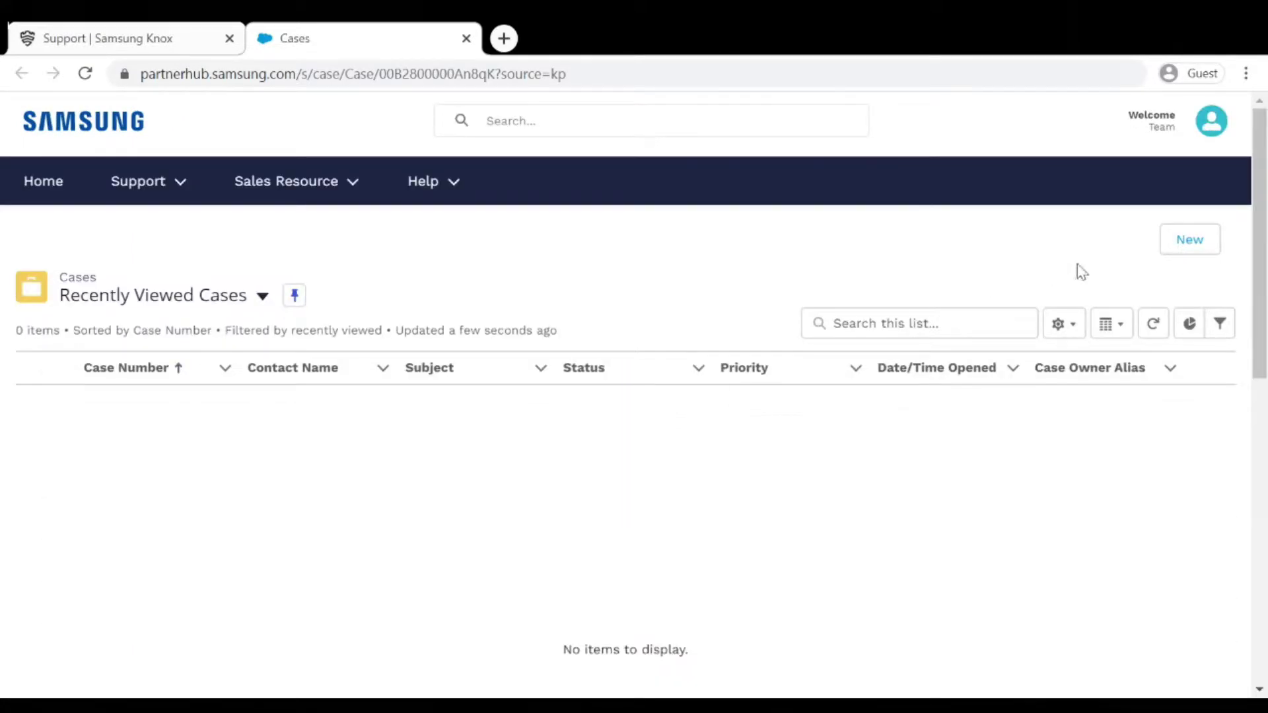
{"action": "left_click", "coordinate": [1190, 246]}
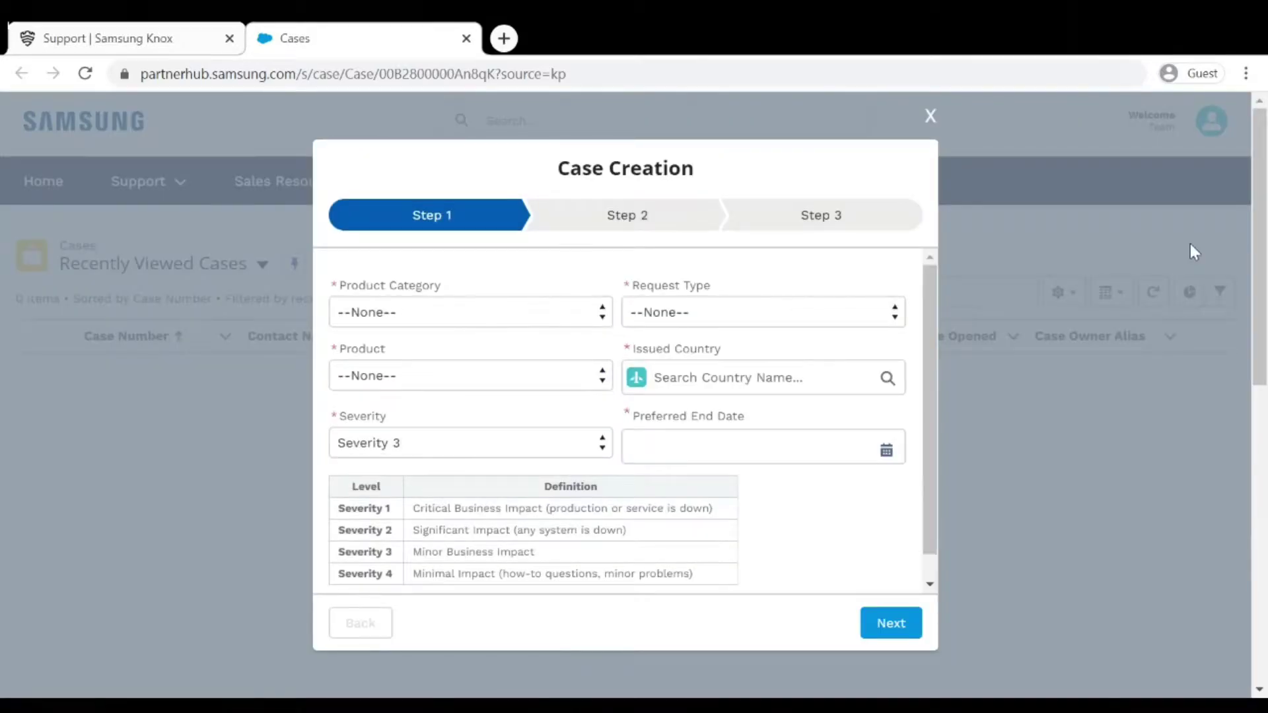
Choose product category Mobile and request type Post-sales Support, then confirm the customer notice.
{"action": "left_click", "coordinate": [567, 312]}
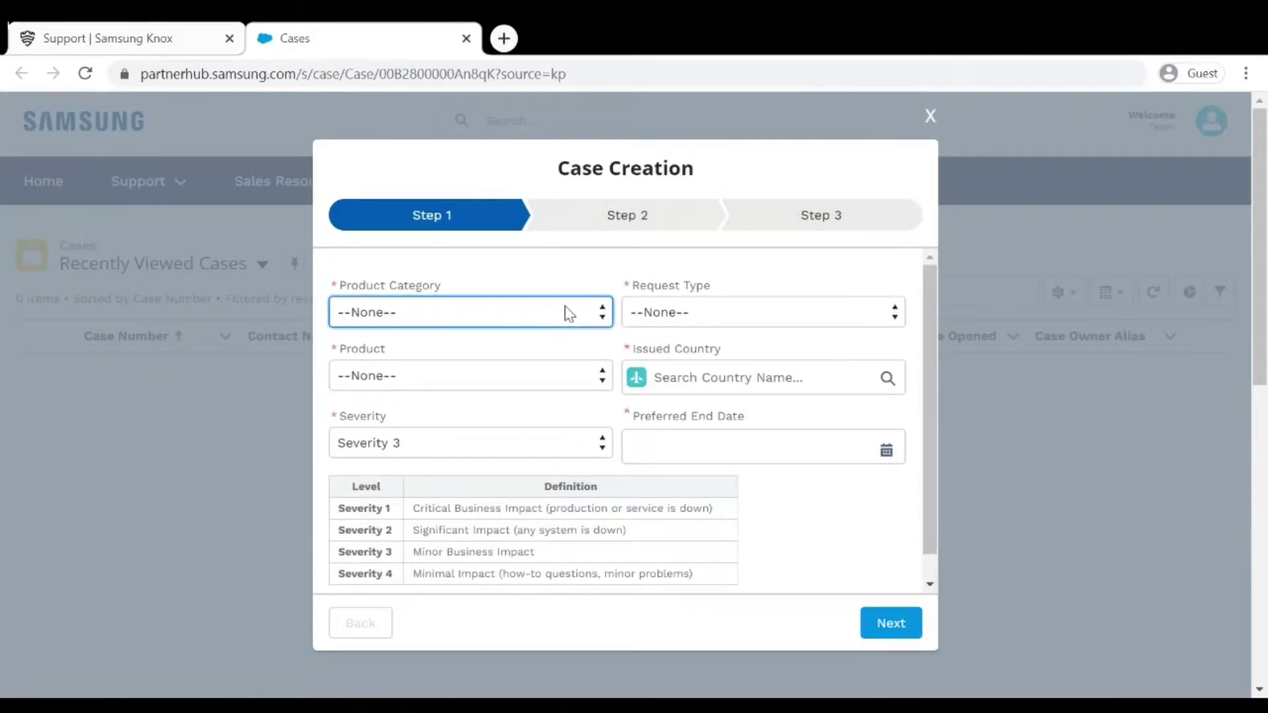
{"action": "left_click", "coordinate": [521, 361]}
{"action": "left_click", "coordinate": [689, 317]}
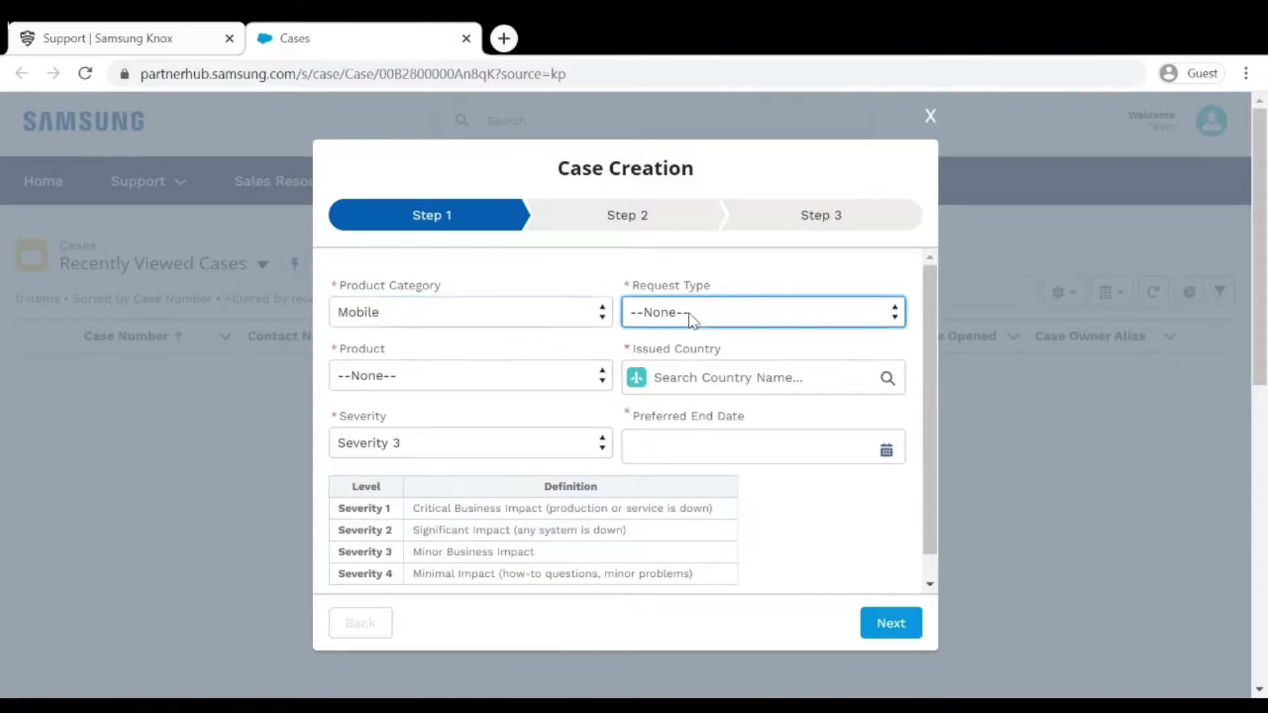
{"action": "left_click", "coordinate": [668, 358]}
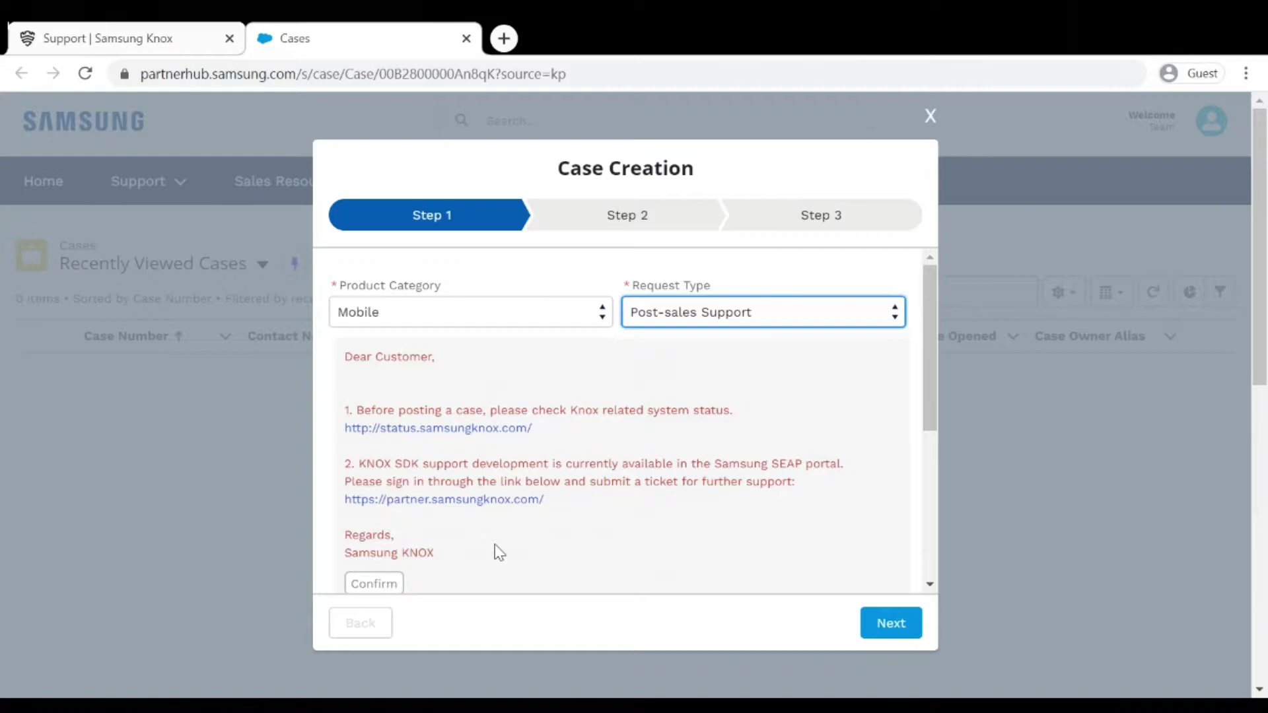
{"action": "left_click", "coordinate": [373, 584]}
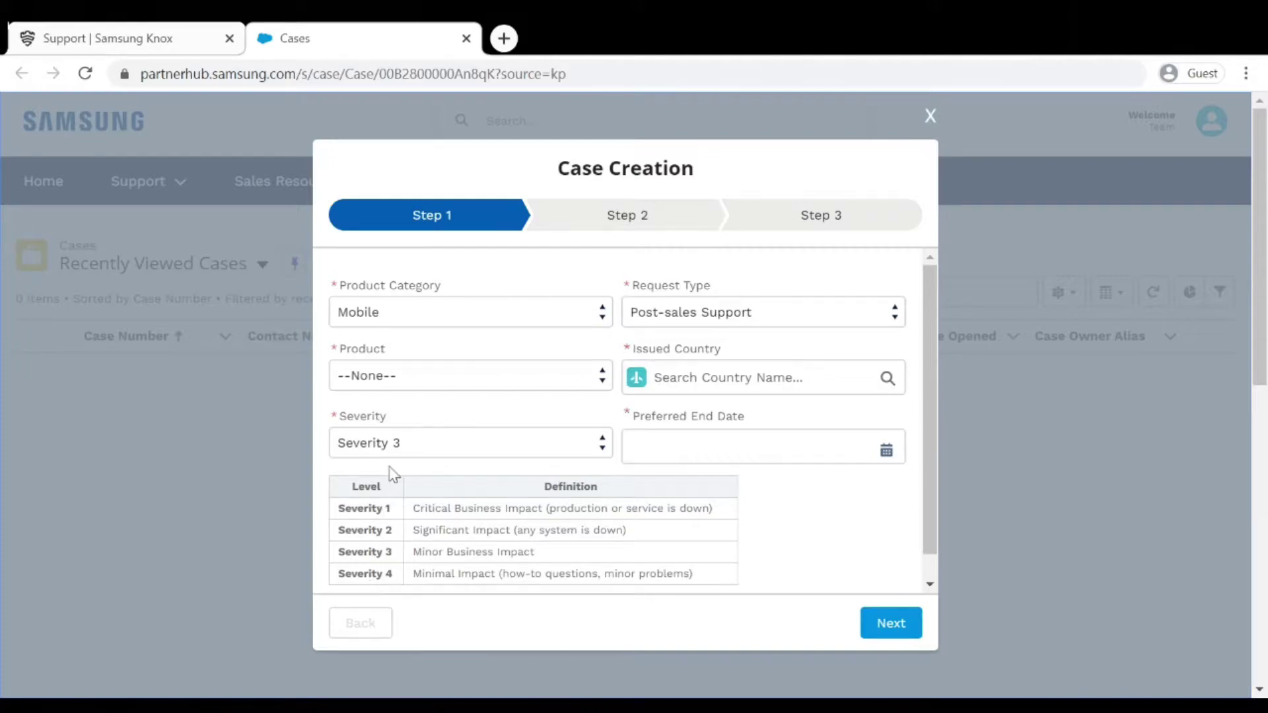
Set the case product to Knox Manage and the issued country to United States.
{"action": "left_click", "coordinate": [397, 383]}
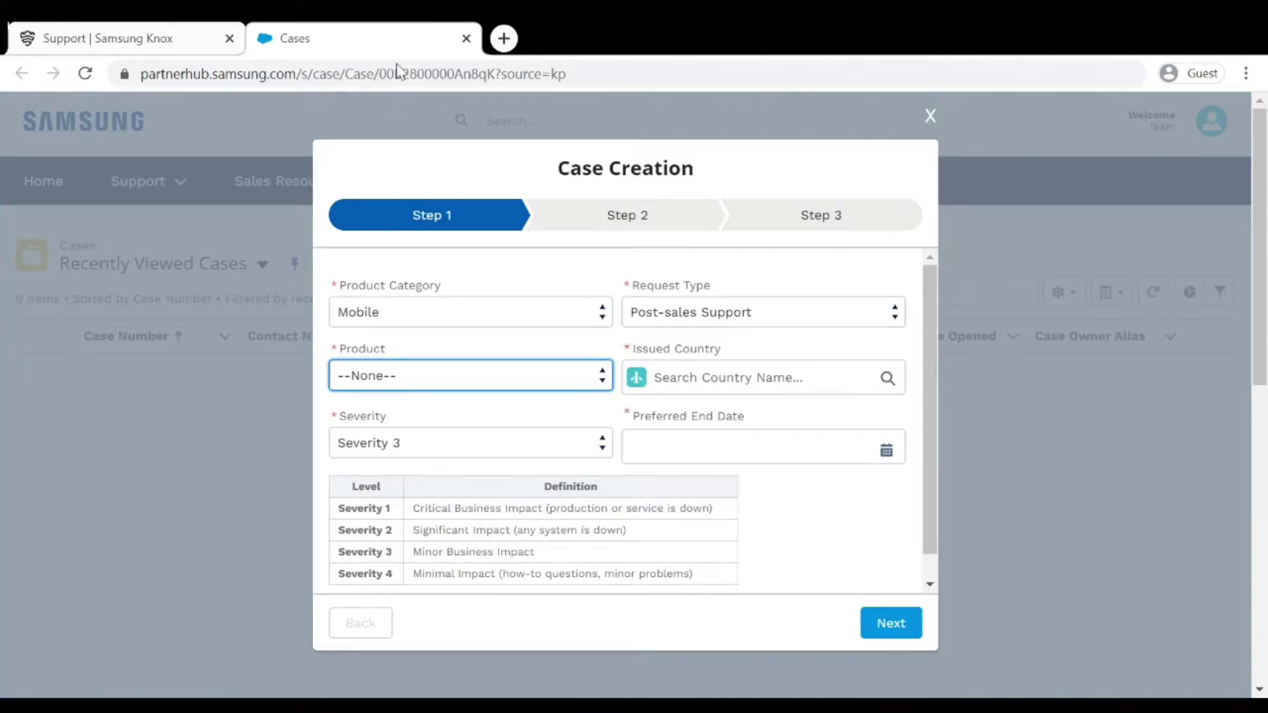
{"action": "key", "text": "Down"}
{"action": "left_click", "coordinate": [707, 374]}
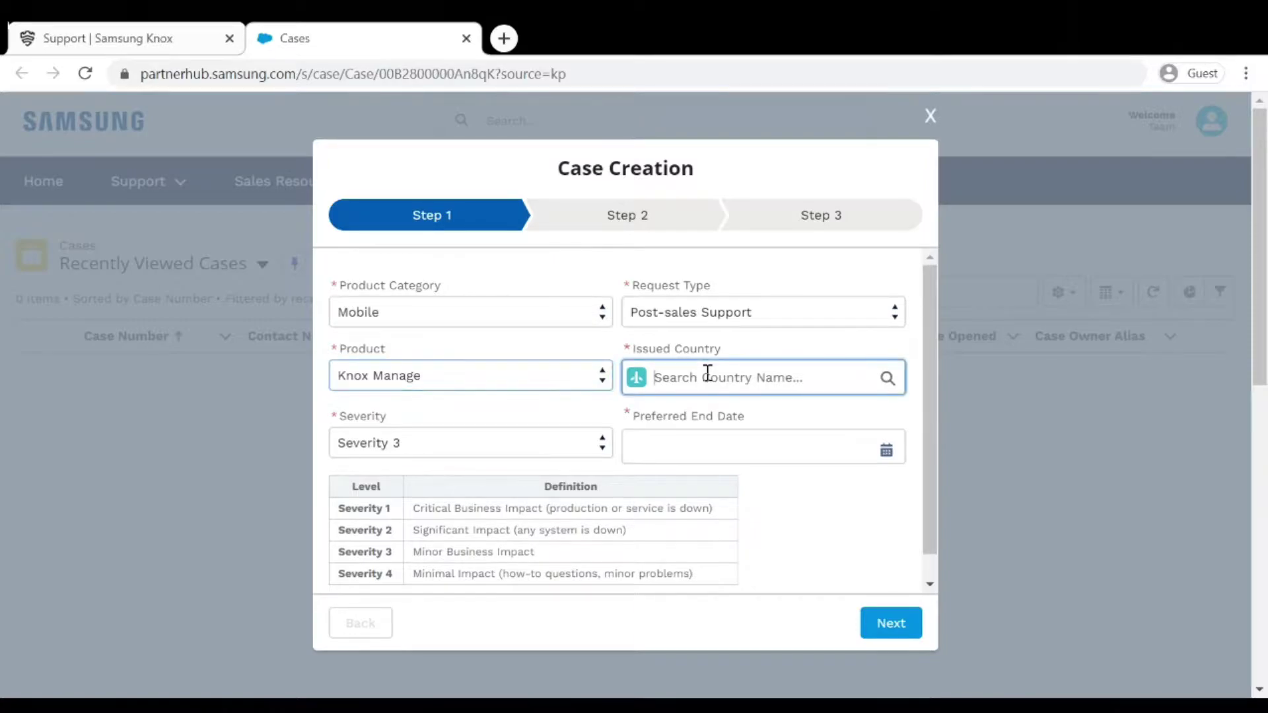
{"action": "type", "text": "United States"}
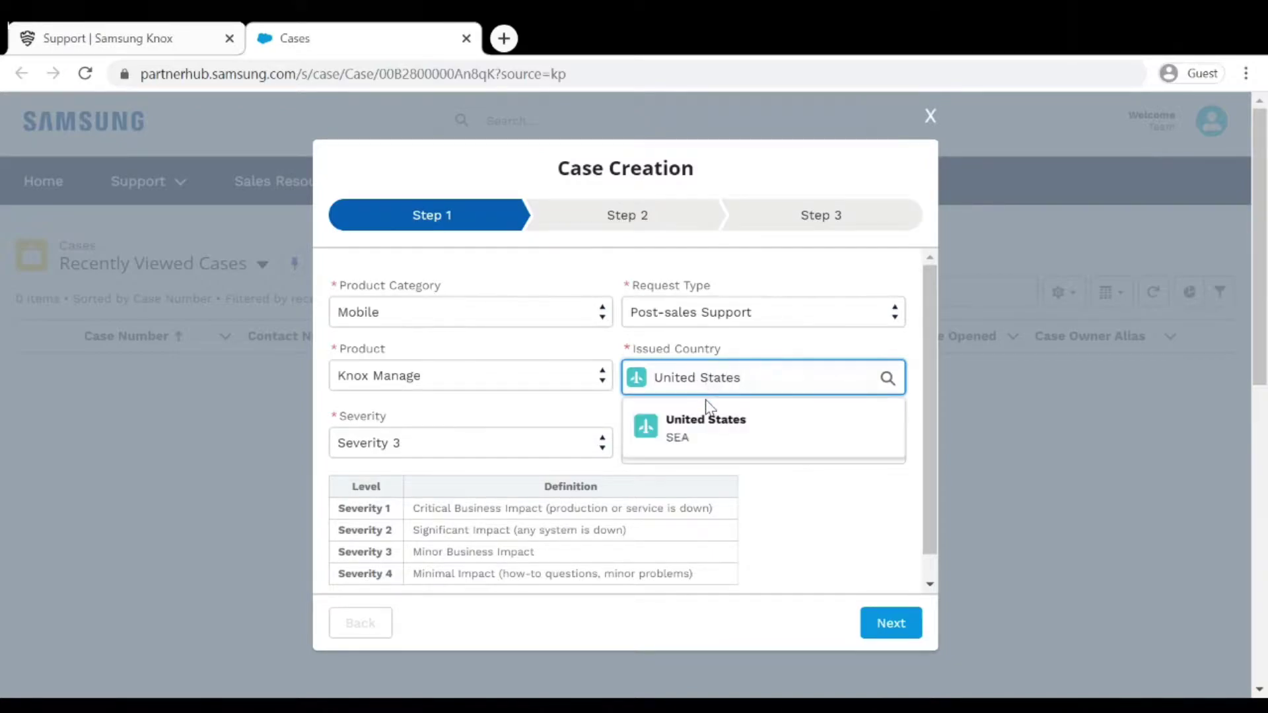
{"action": "left_click", "coordinate": [708, 422]}
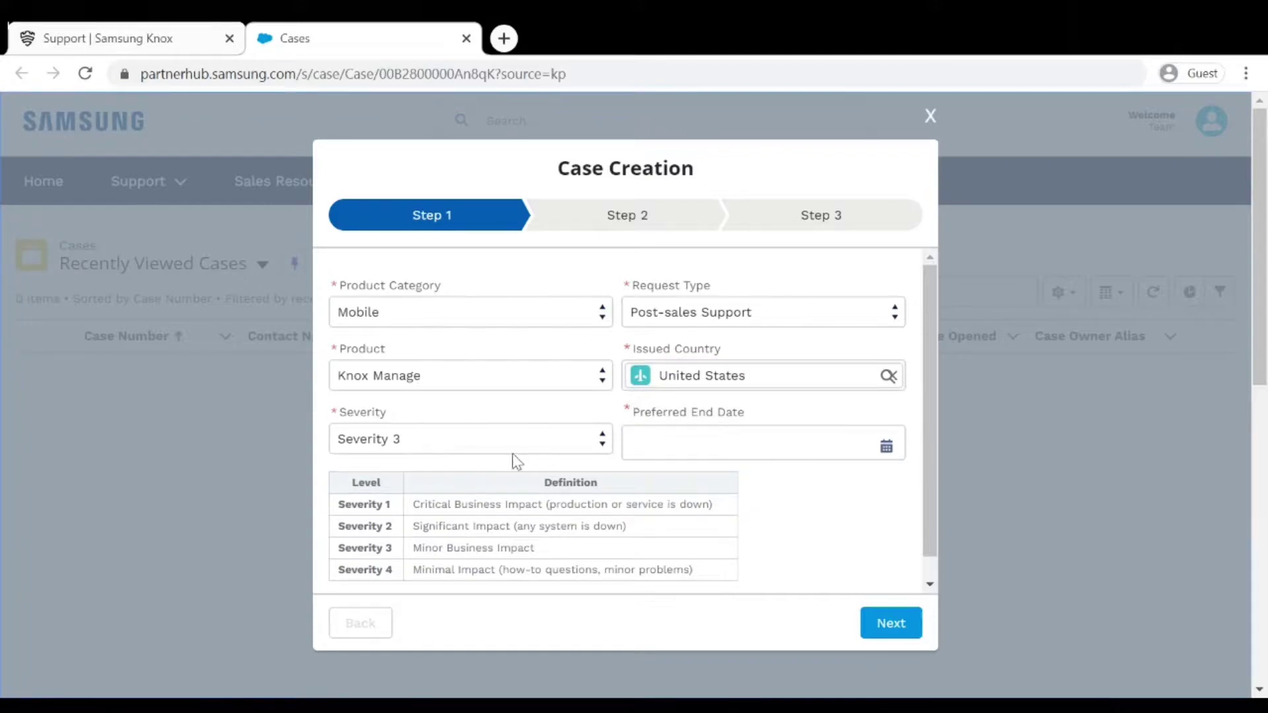
Keep Severity 3, set the preferred end date to July 17, 2020, and advance to Step 2.
{"action": "left_click", "coordinate": [473, 442]}
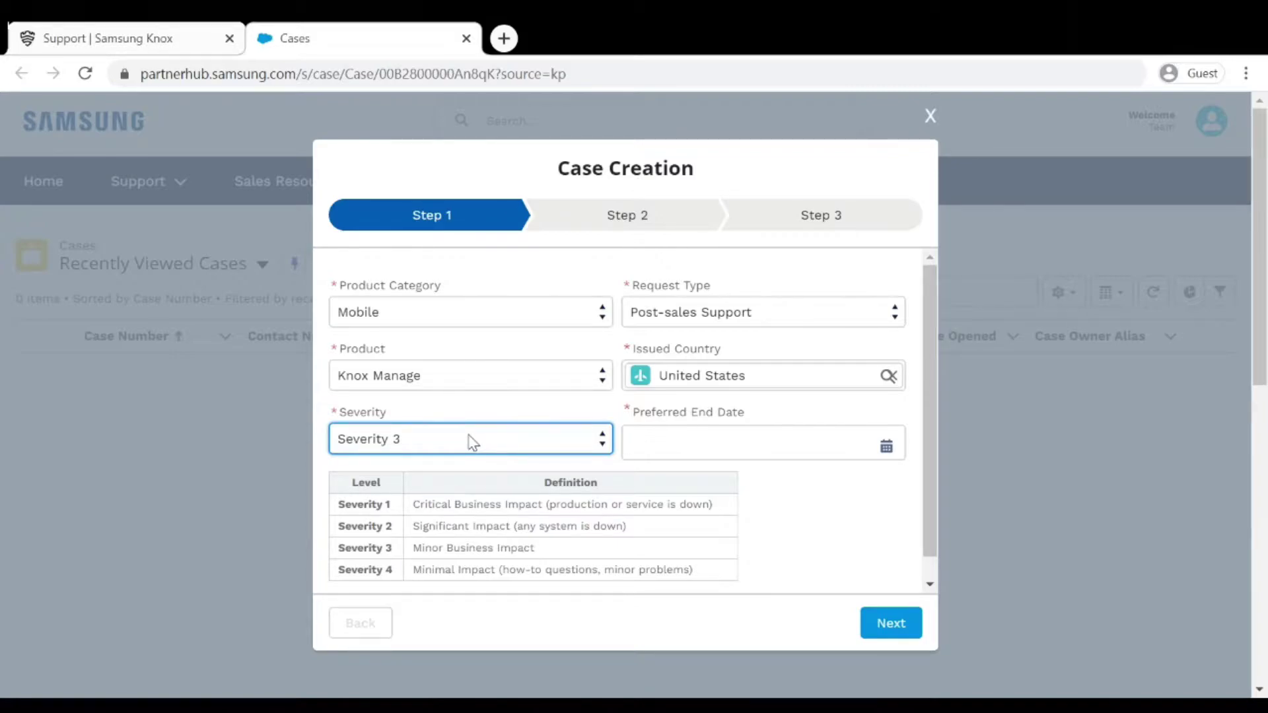
{"action": "left_click", "coordinate": [731, 439]}
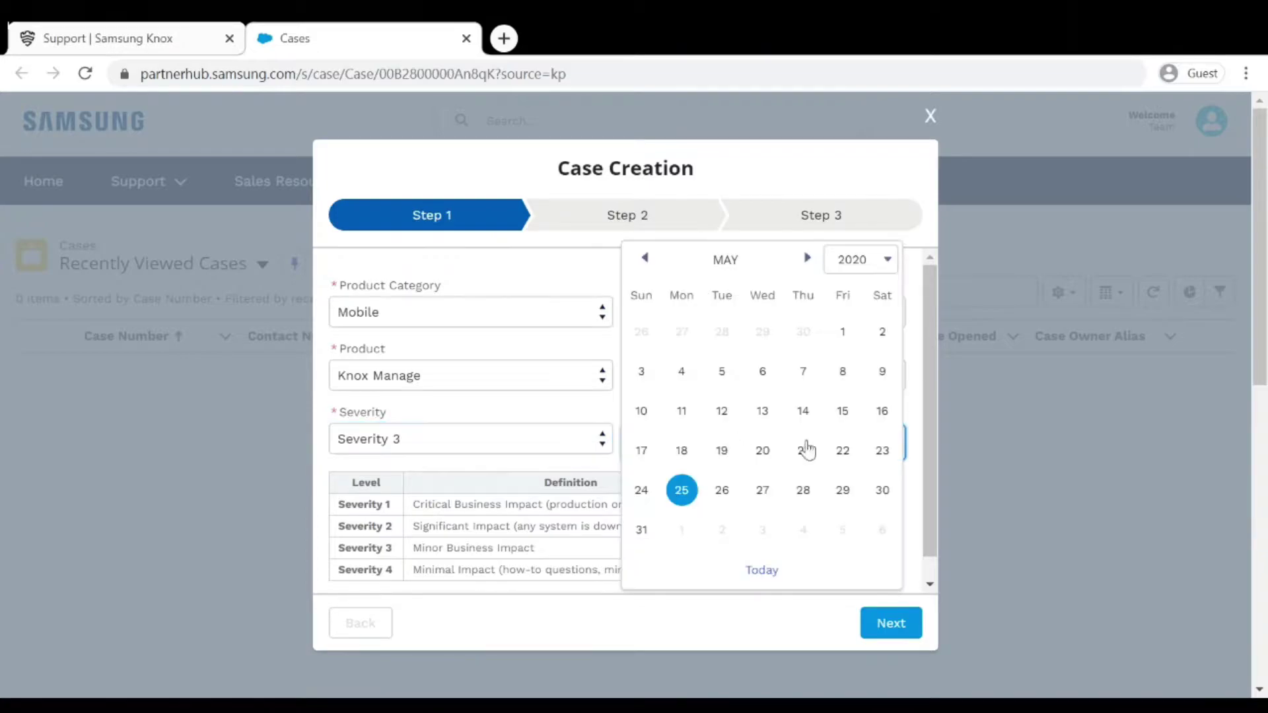
{"action": "left_click", "coordinate": [806, 259]}
{"action": "left_click", "coordinate": [806, 259]}
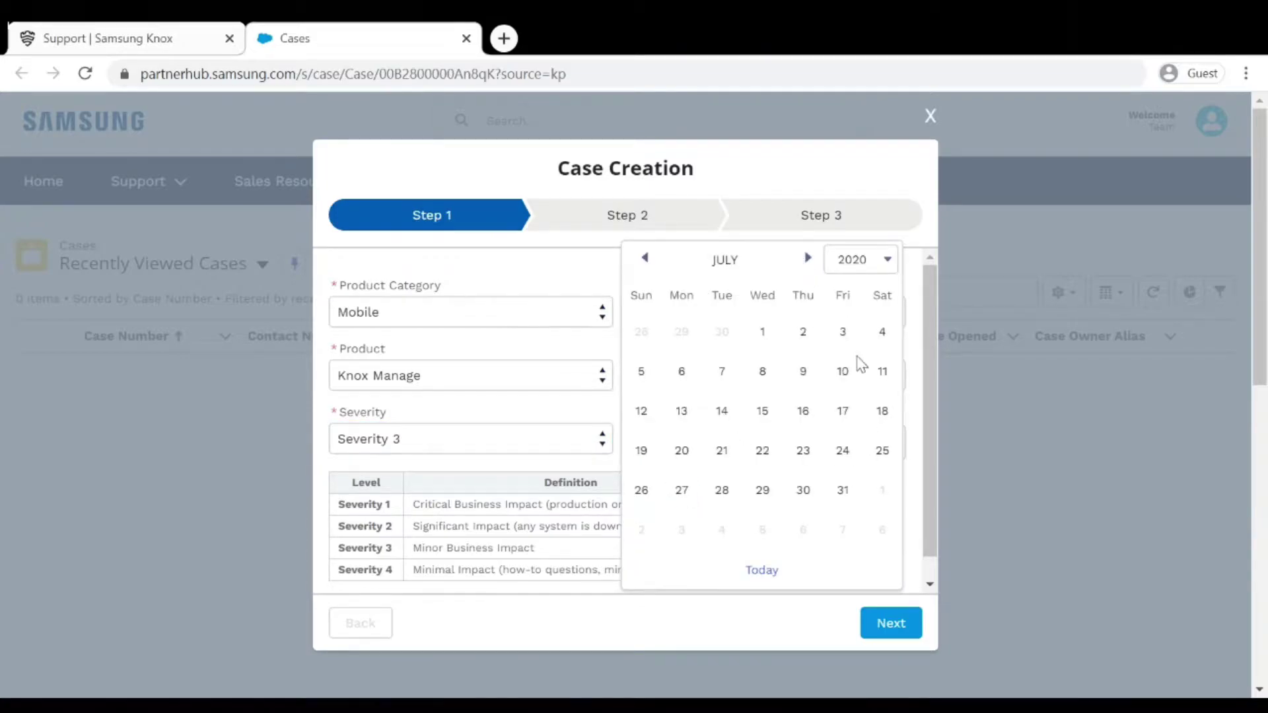
{"action": "left_click", "coordinate": [843, 411]}
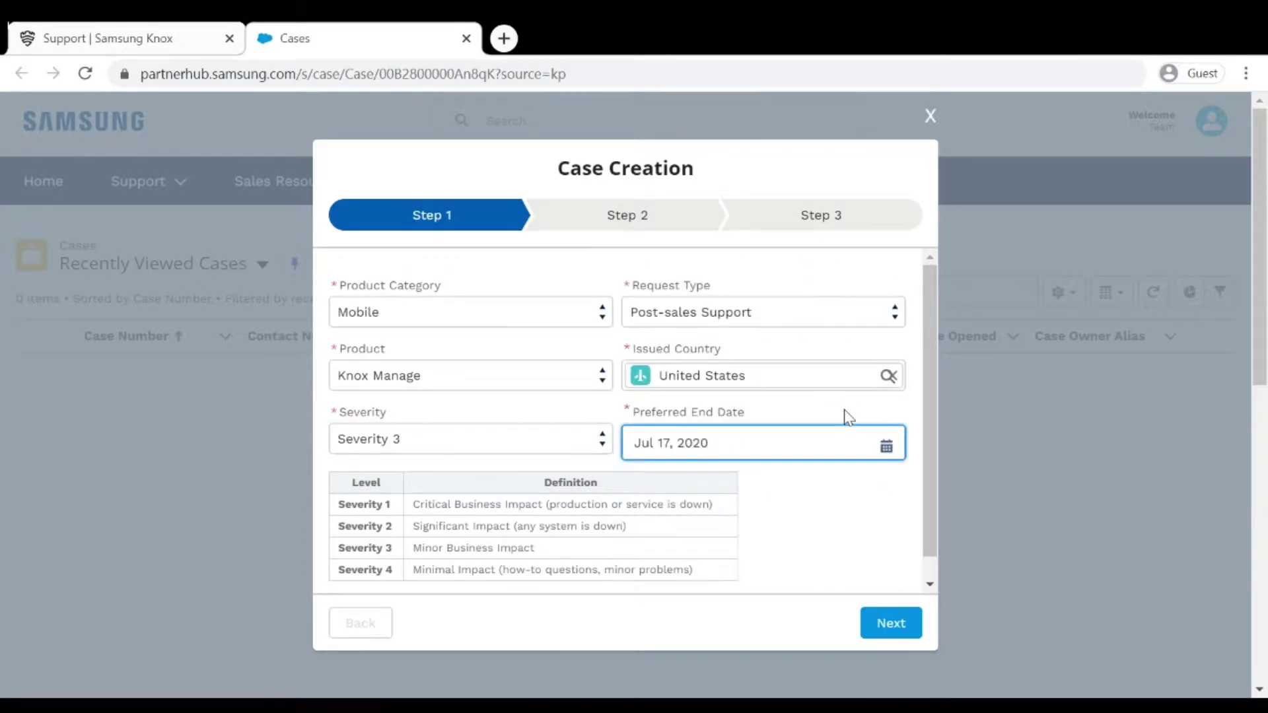
{"action": "left_click", "coordinate": [895, 625]}
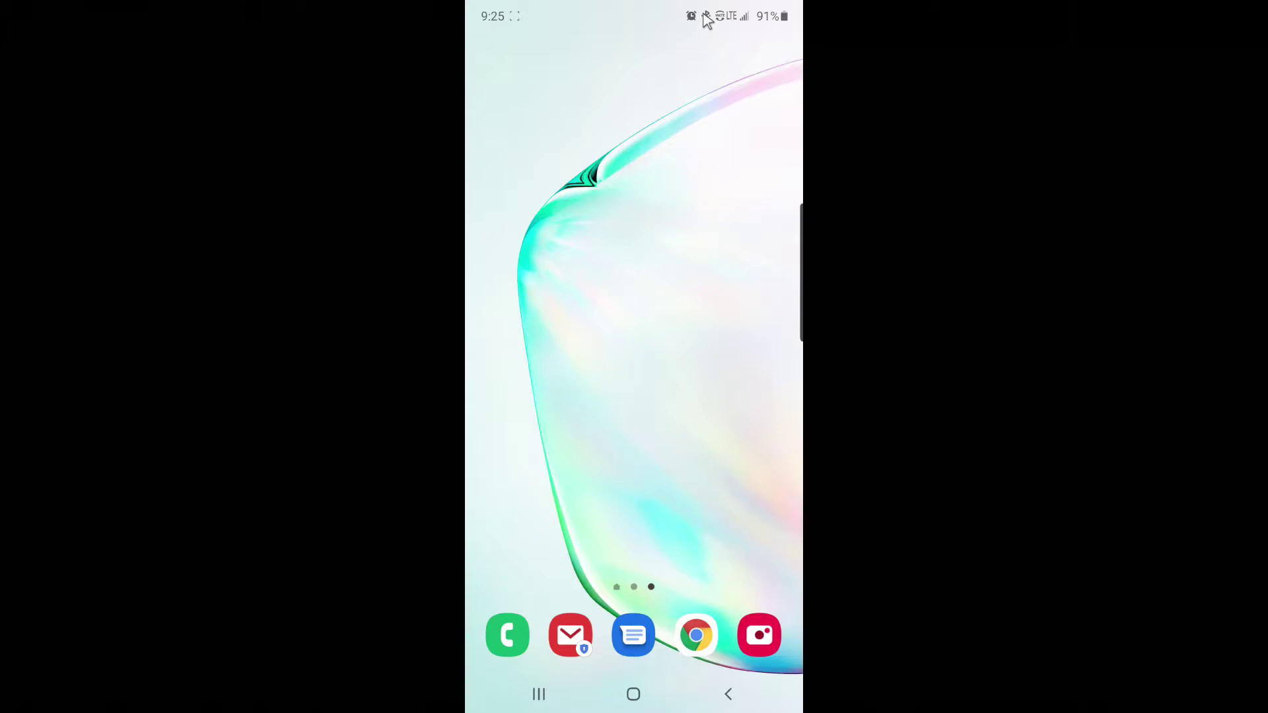
On the phone, open Settings > About phone to read model SM-N975U.
{"action": "left_click_drag", "start_coordinate": [705, 17], "coordinate": [725, 416]}
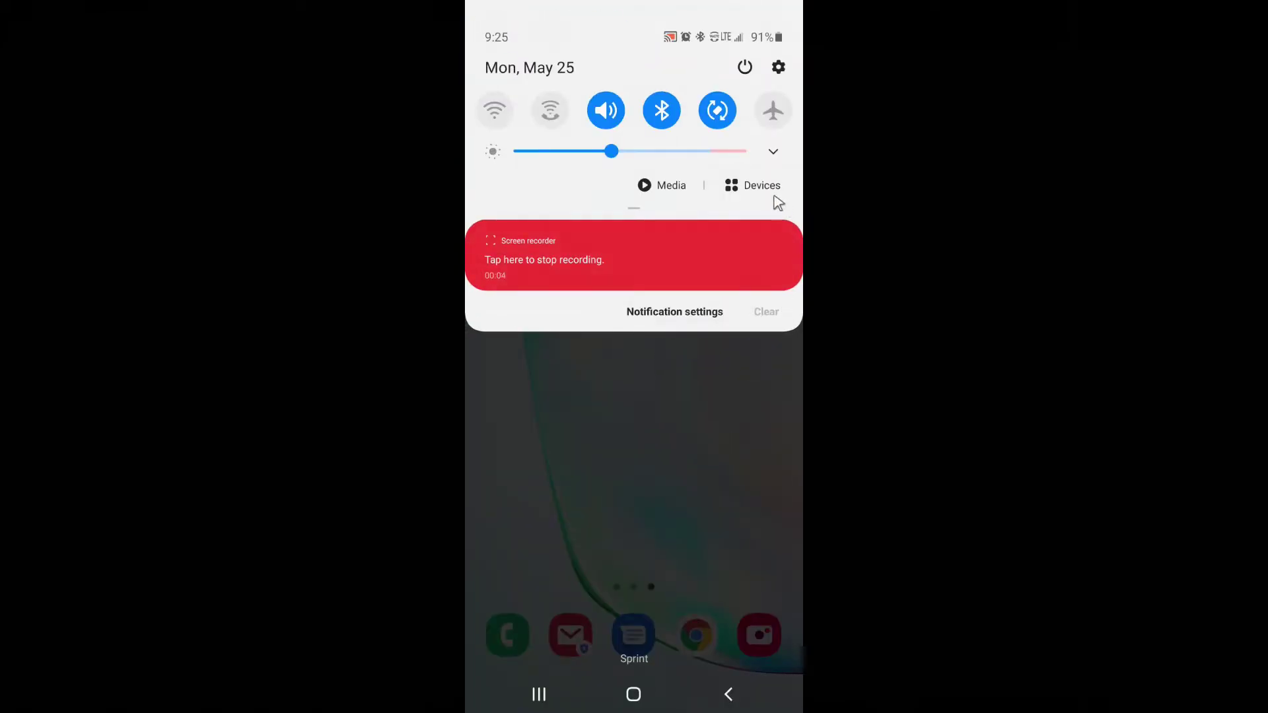
{"action": "left_click", "coordinate": [779, 66]}
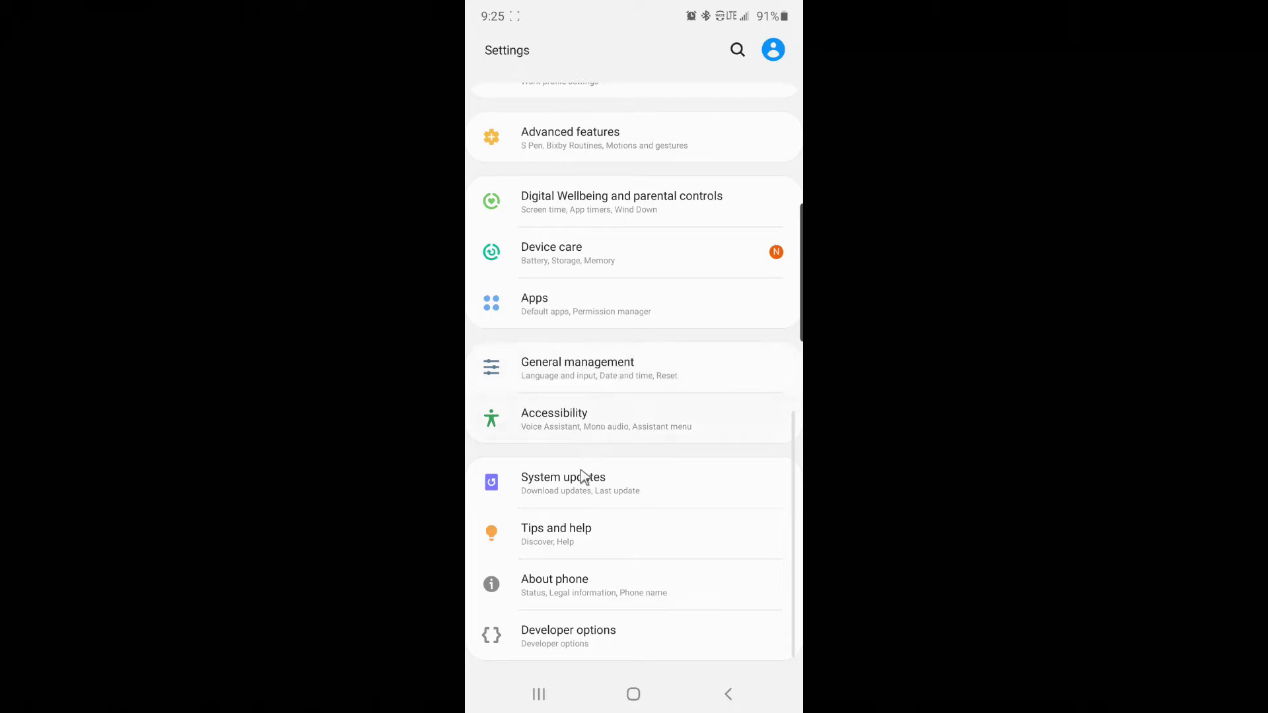
{"action": "left_click", "coordinate": [573, 580]}
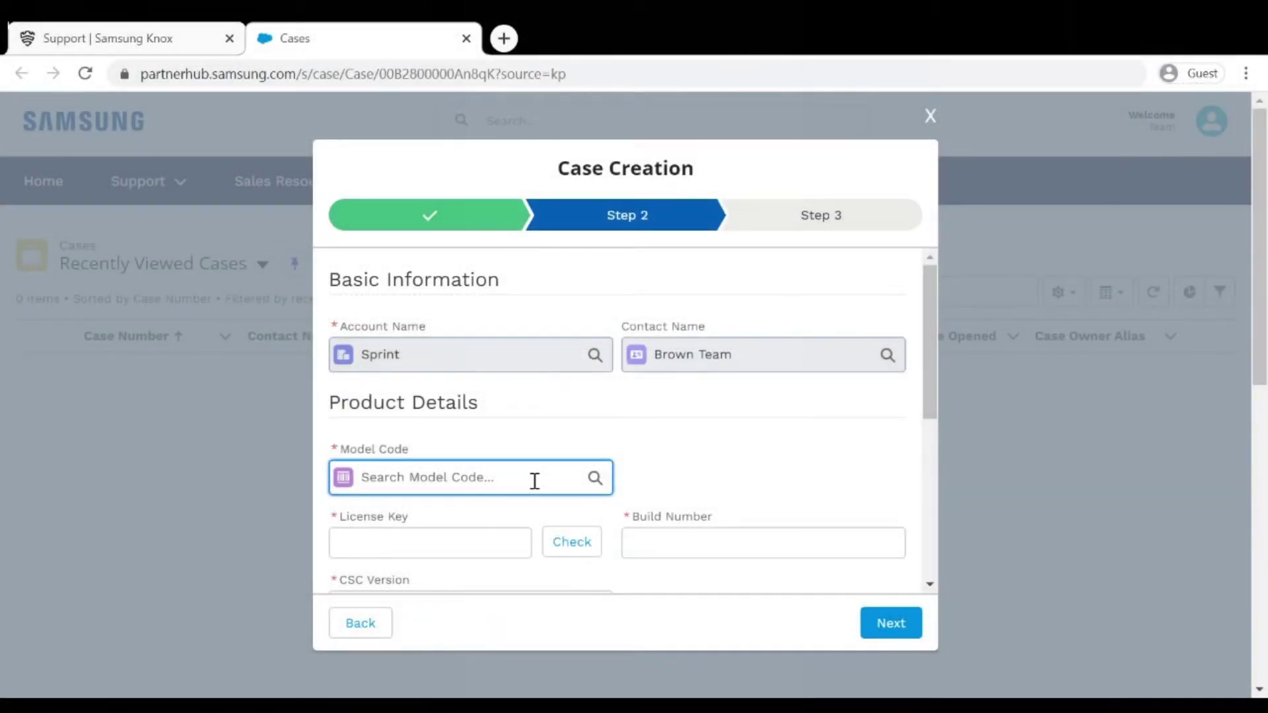
Set model code MOBILE,SM-N975U,BLACK,ATT, paste the license key and validate it with Check.
{"action": "type", "text": "S"}
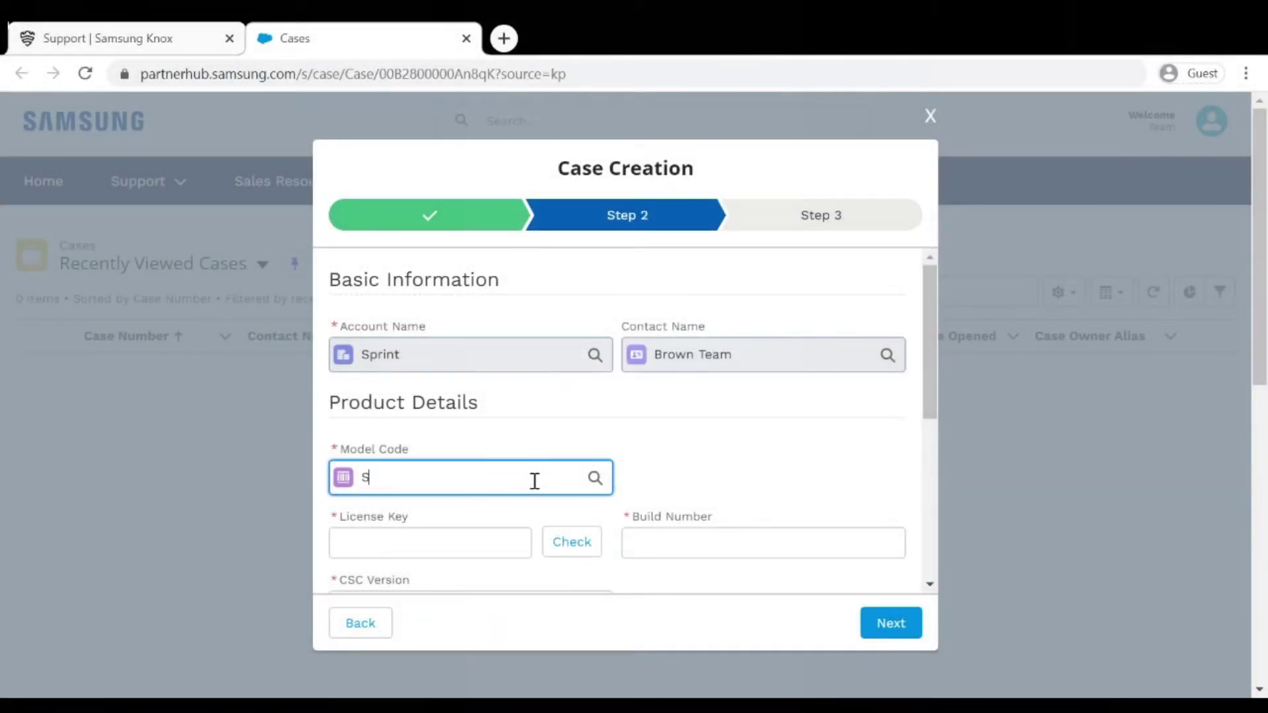
{"action": "type", "text": "M-N975U"}
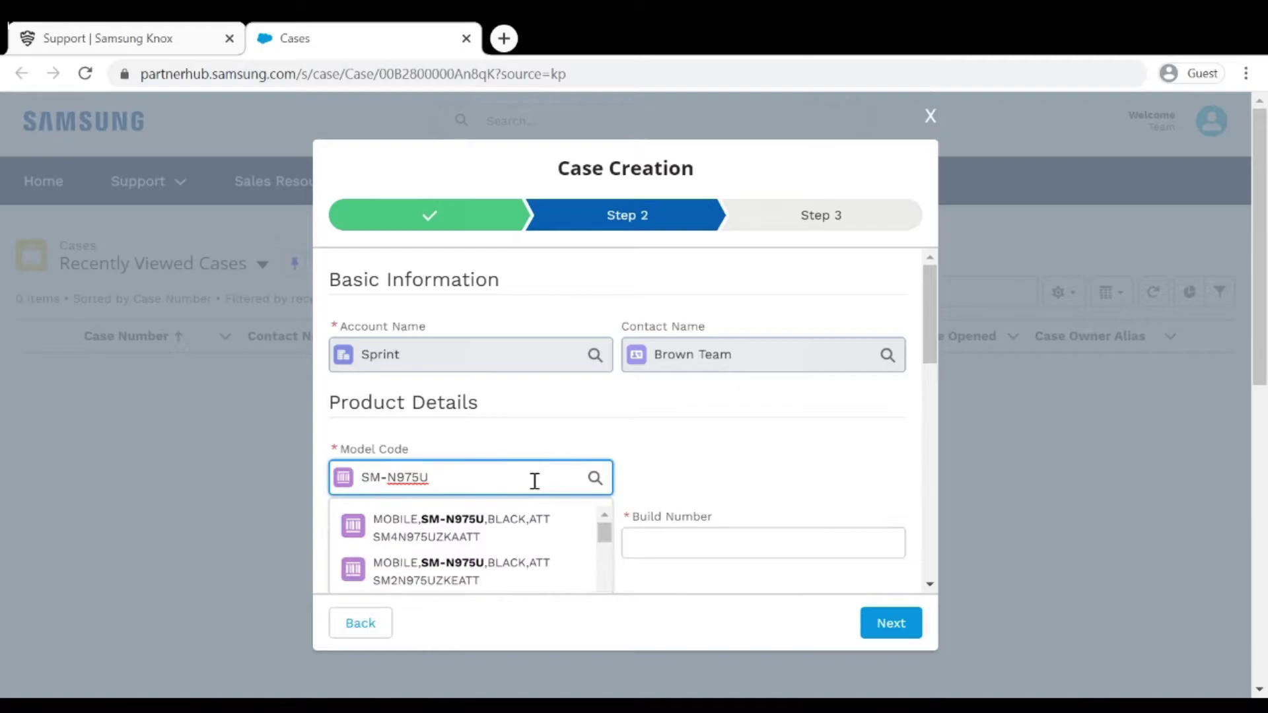
{"action": "left_click", "coordinate": [513, 524]}
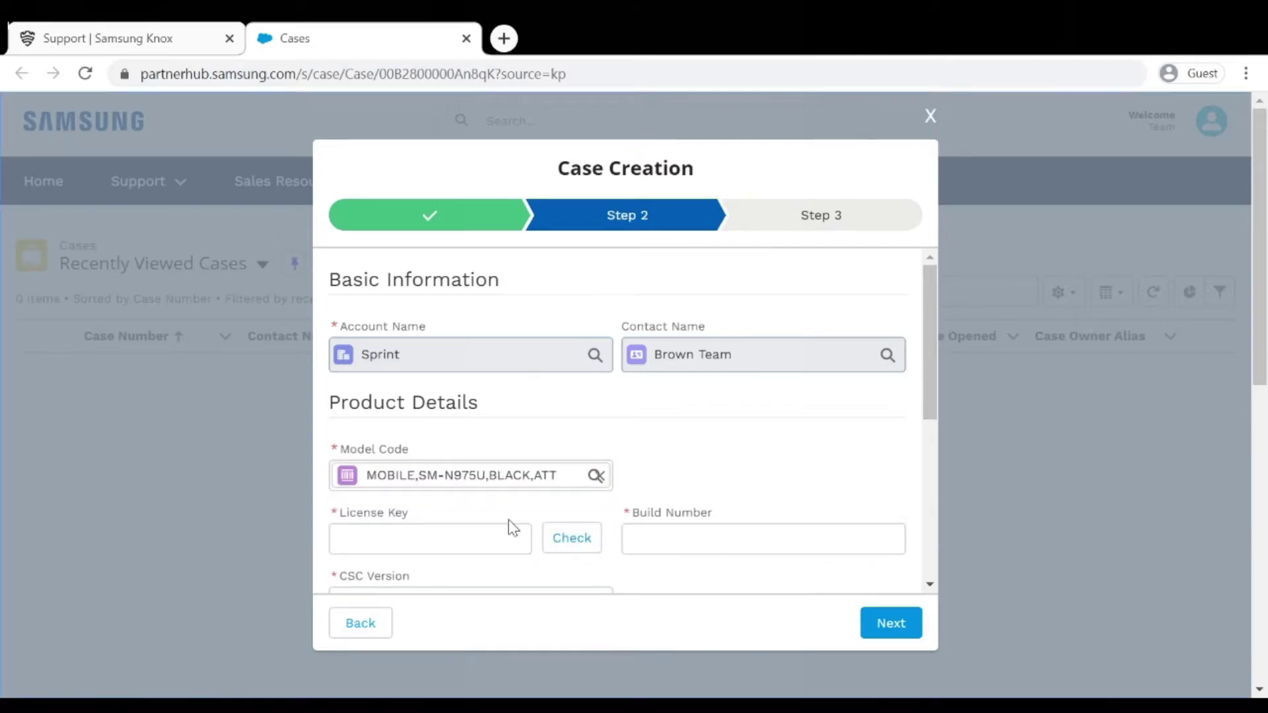
{"action": "left_click", "coordinate": [486, 545]}
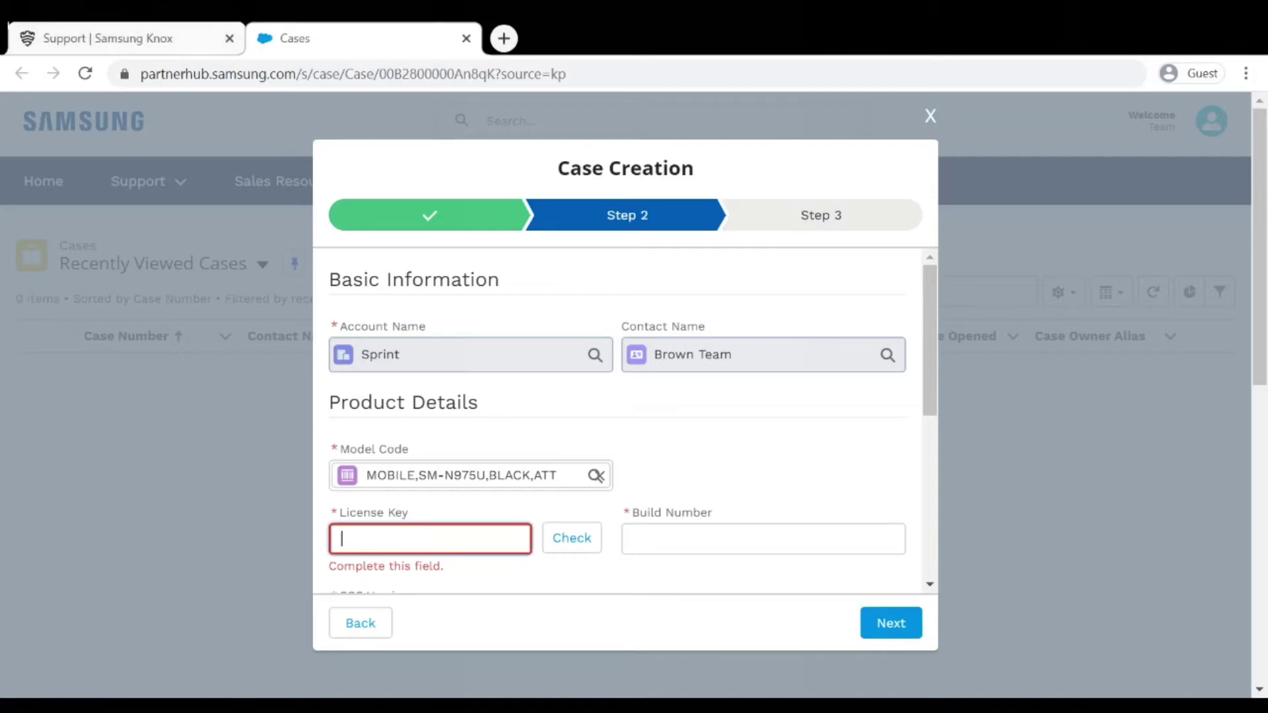
{"action": "key", "text": "ctrl+v"}
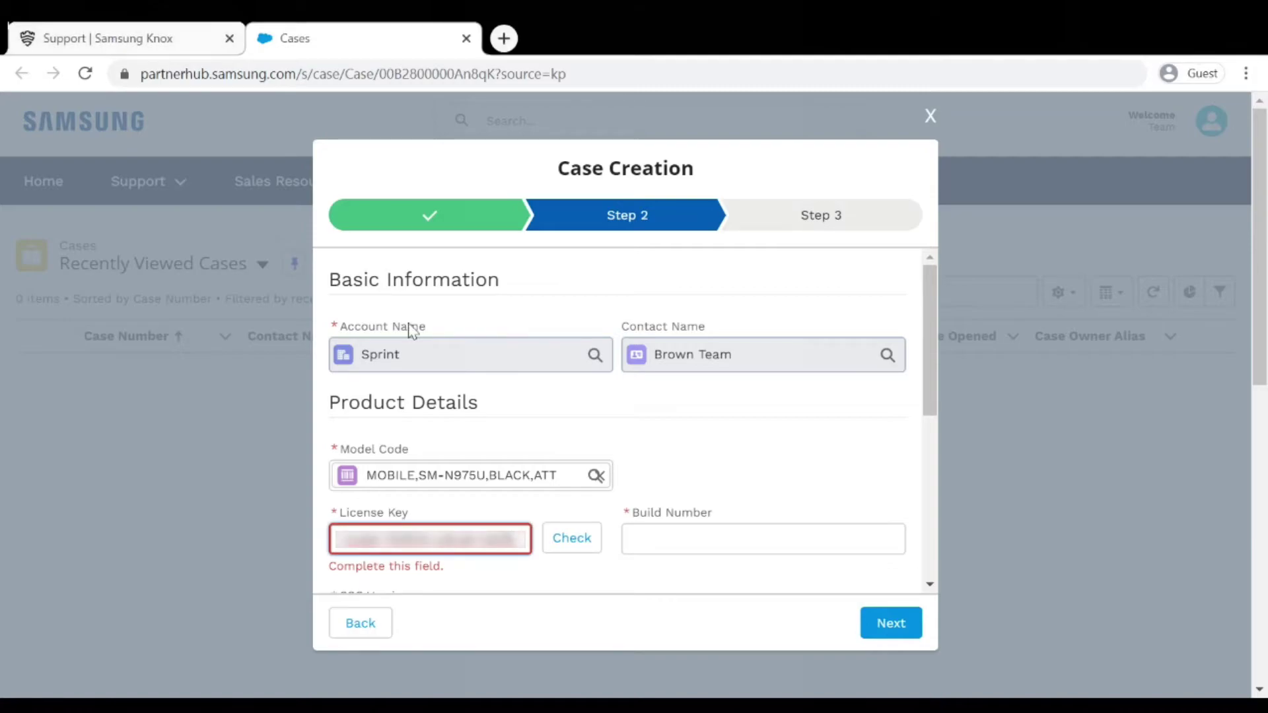
{"action": "left_click", "coordinate": [566, 540]}
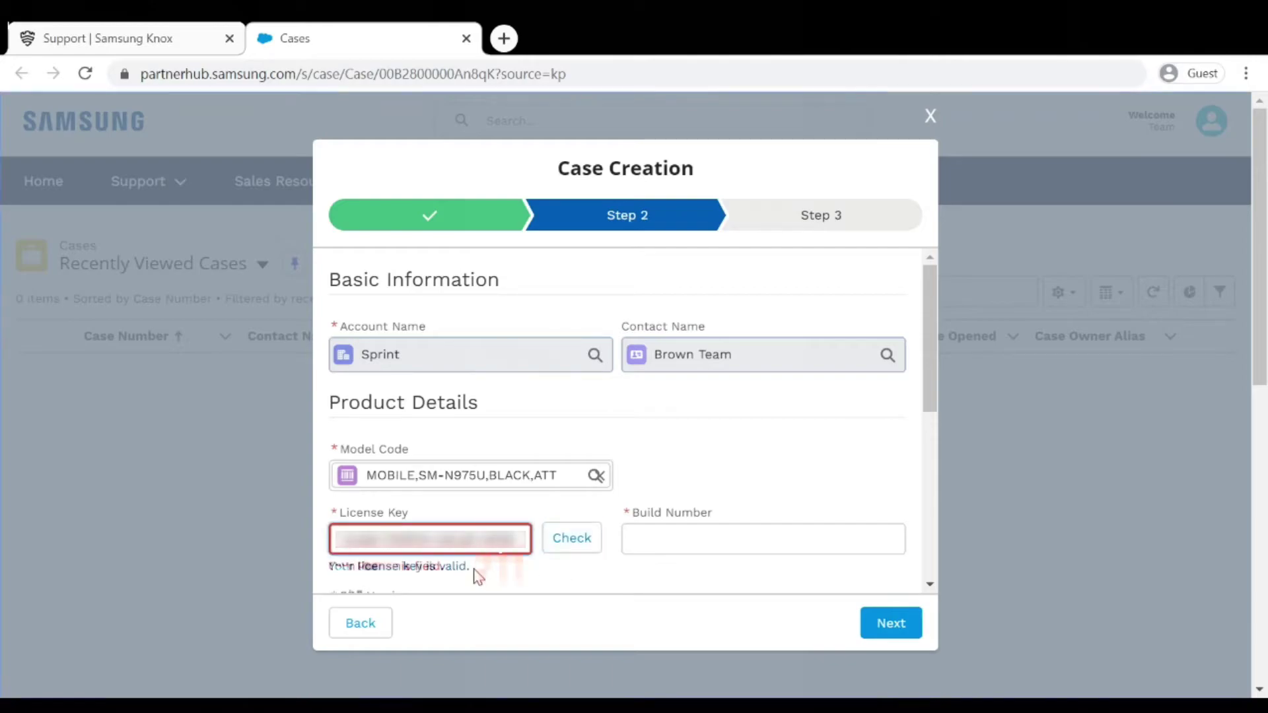
{"action": "left_click_drag", "start_coordinate": [475, 572], "coordinate": [330, 572]}
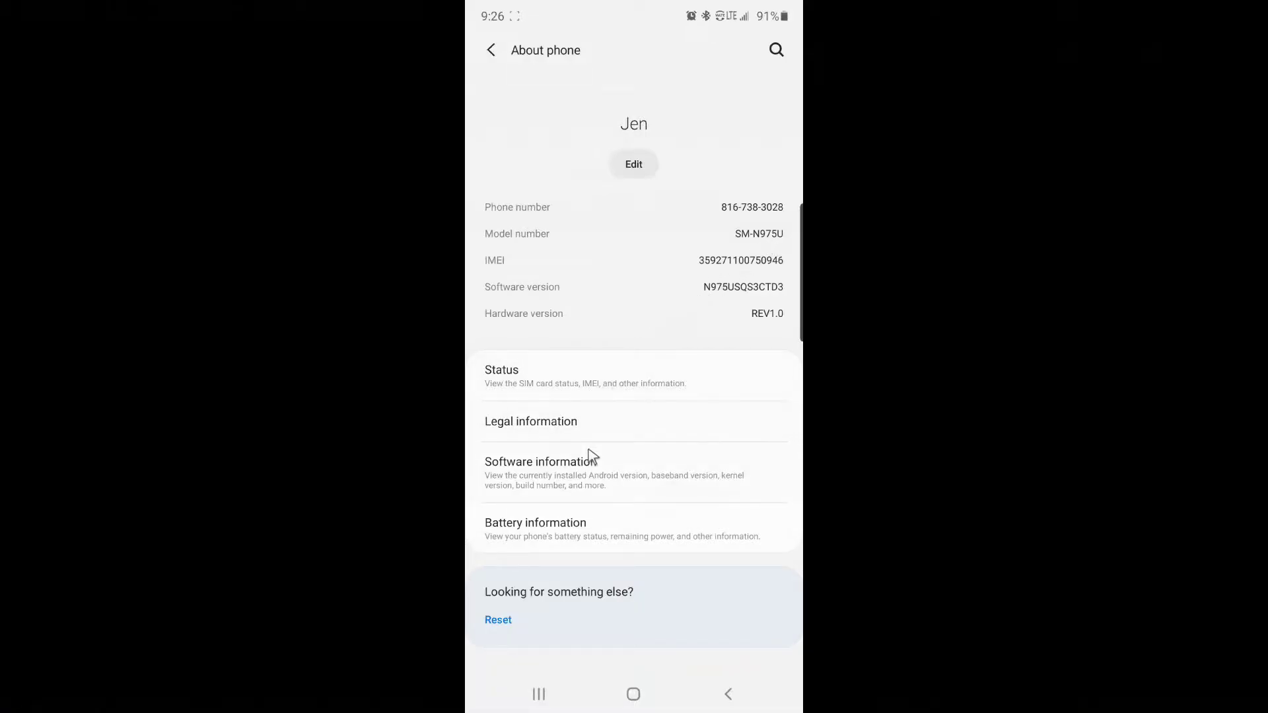
Open the phone's Software information to show build number QP1A.190711.020.N975USQS3CTD3.
{"action": "left_click", "coordinate": [594, 470]}
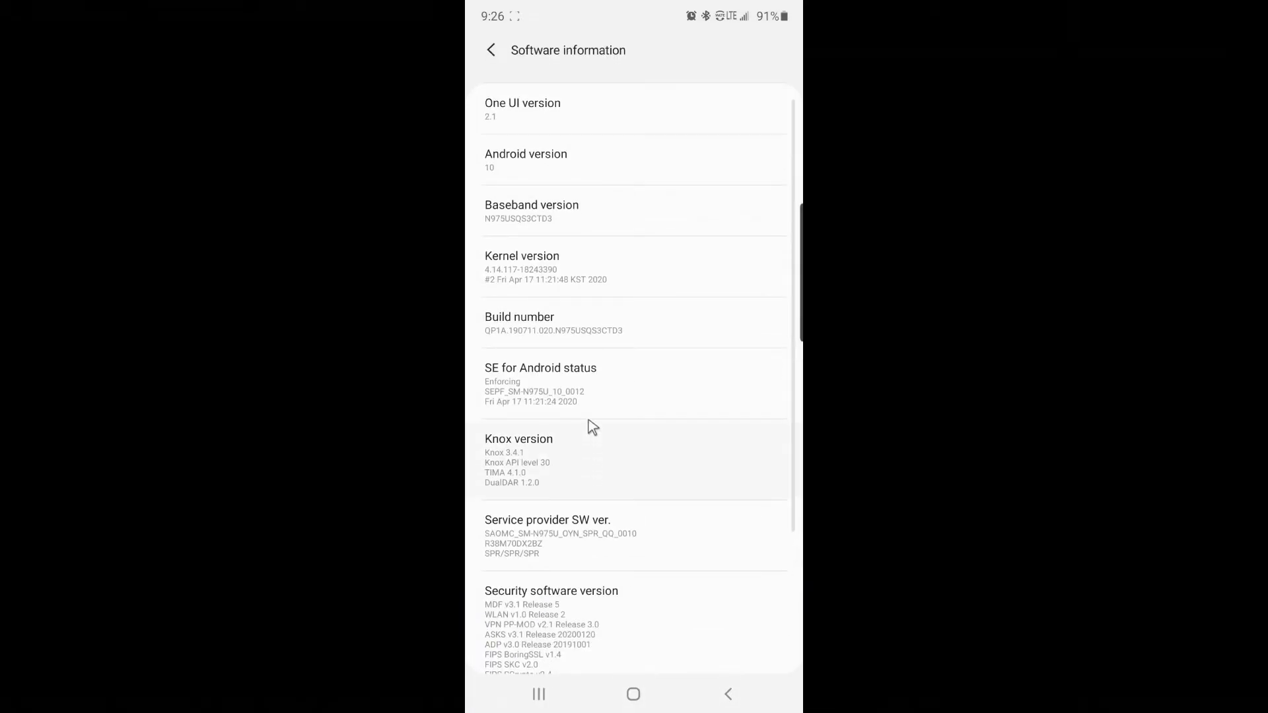
{"action": "left_click", "coordinate": [617, 347]}
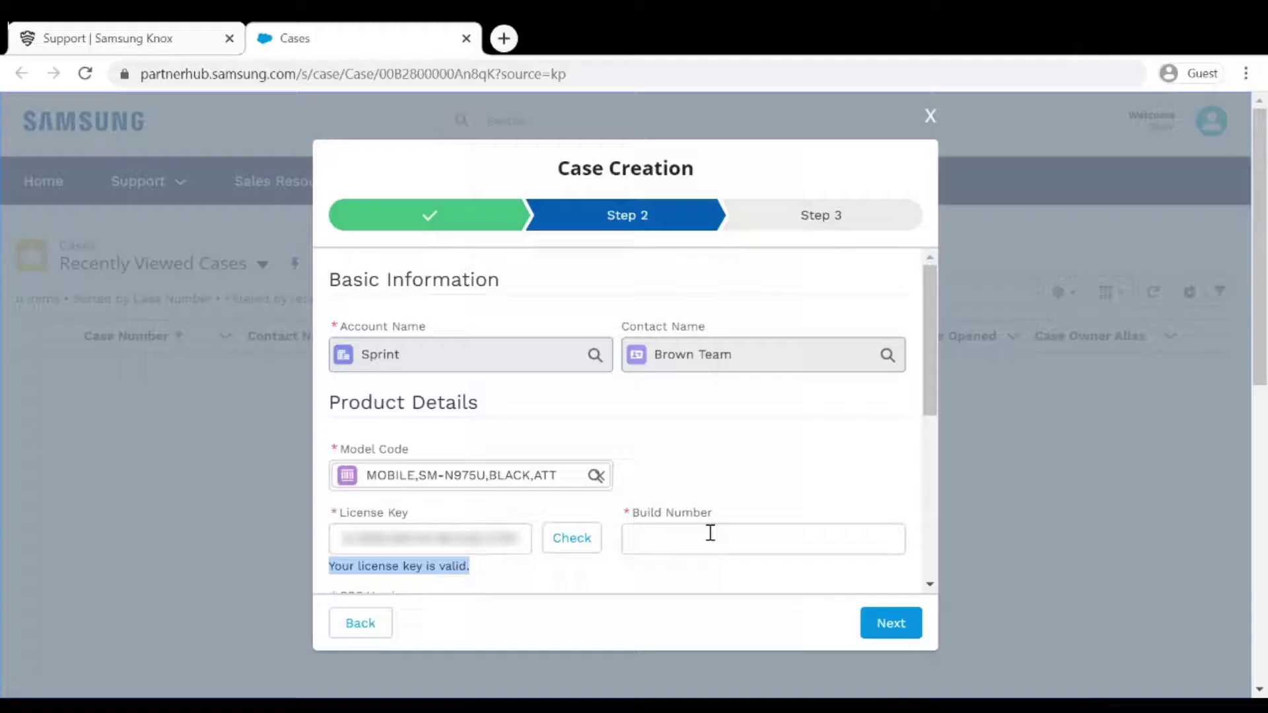
Paste QP1A.190711.020.N975USQS3CTD3 into the case form's Build Number field.
{"action": "left_click", "coordinate": [708, 538]}
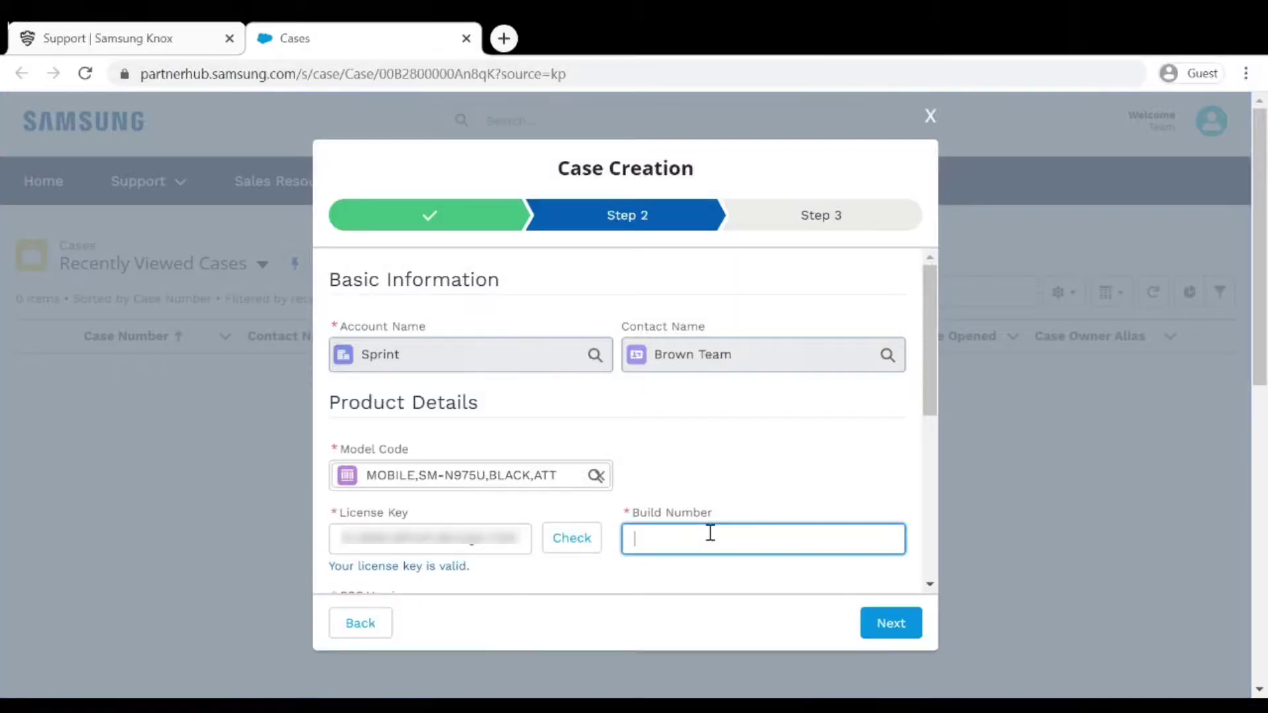
{"action": "type", "text": "QP1A.190711.020.N975USQS3CTD3"}
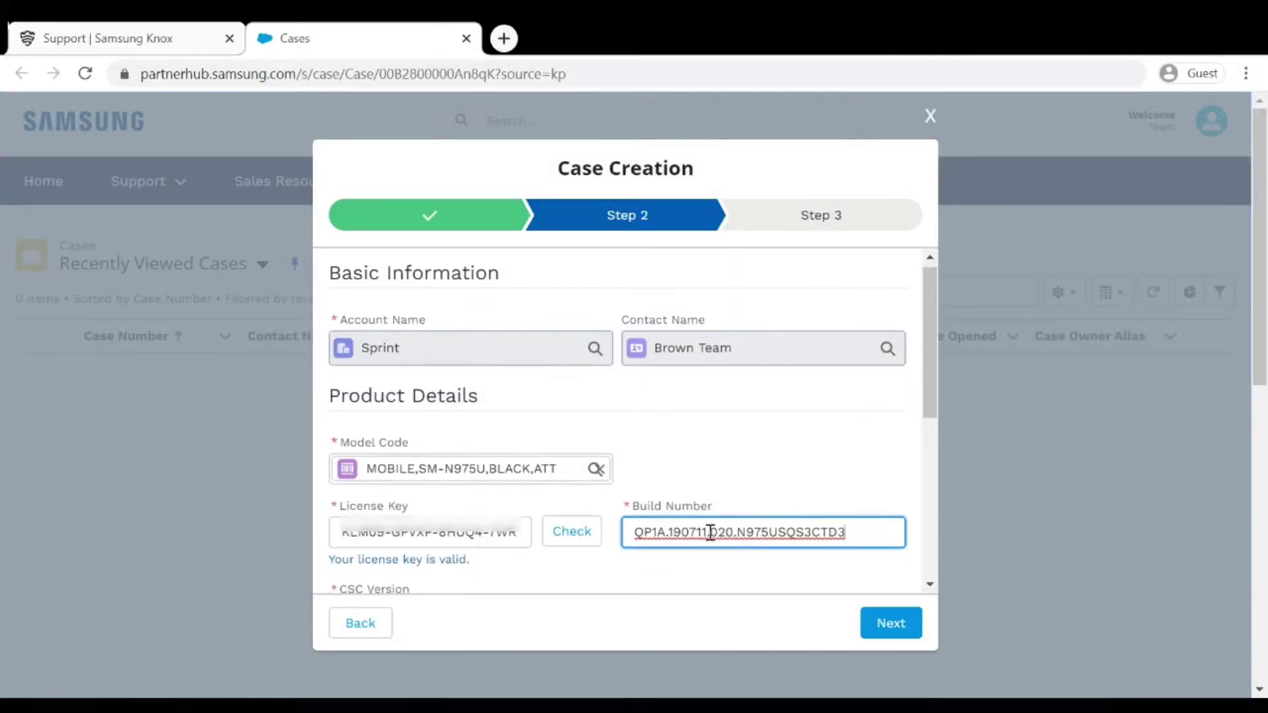
{"action": "scroll", "coordinate": [710, 532], "scroll_direction": "down", "scroll_amount": 3}
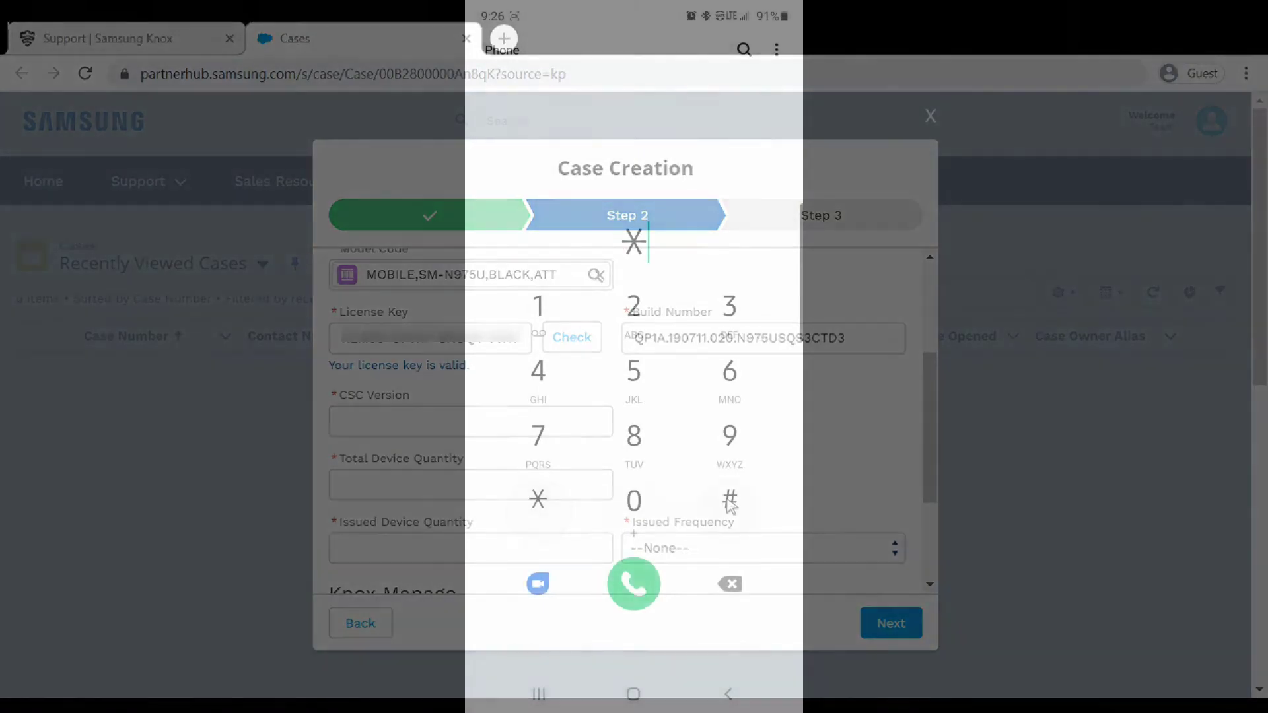
Enter #1234 on the phone dialer to complete the *#1234 service code.
{"action": "left_click", "coordinate": [730, 504]}
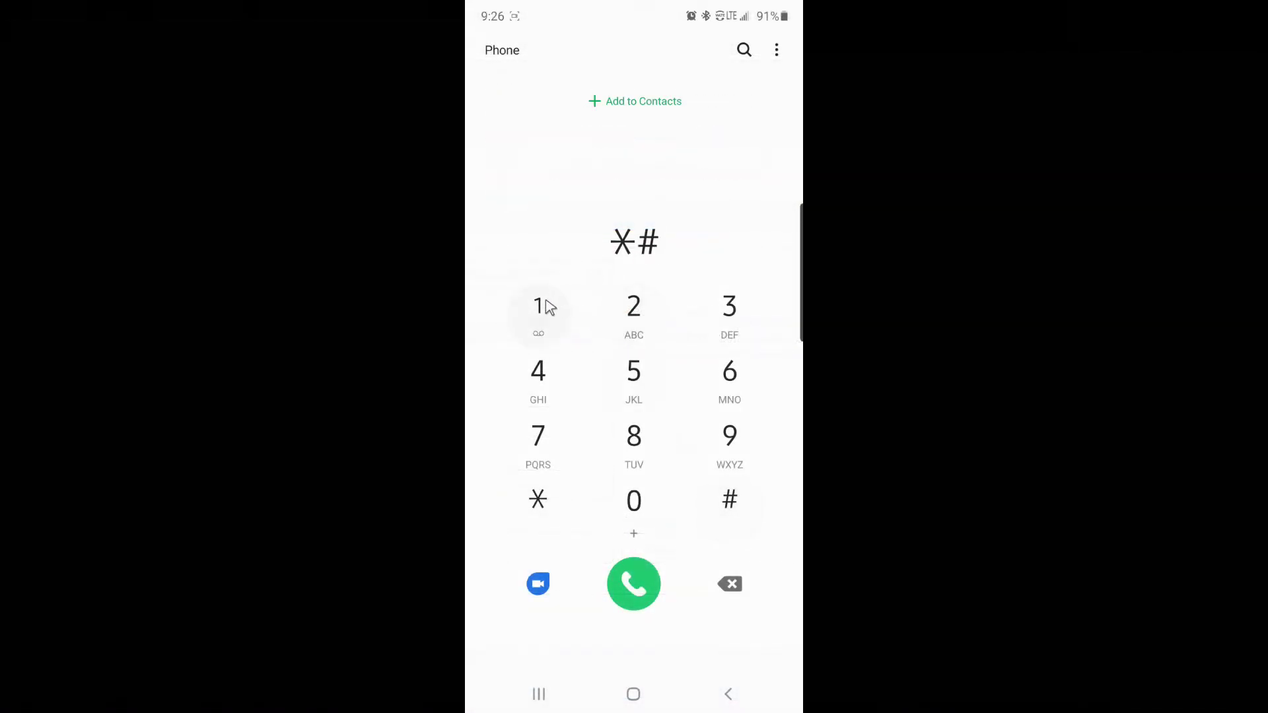
{"action": "left_click", "coordinate": [545, 306]}
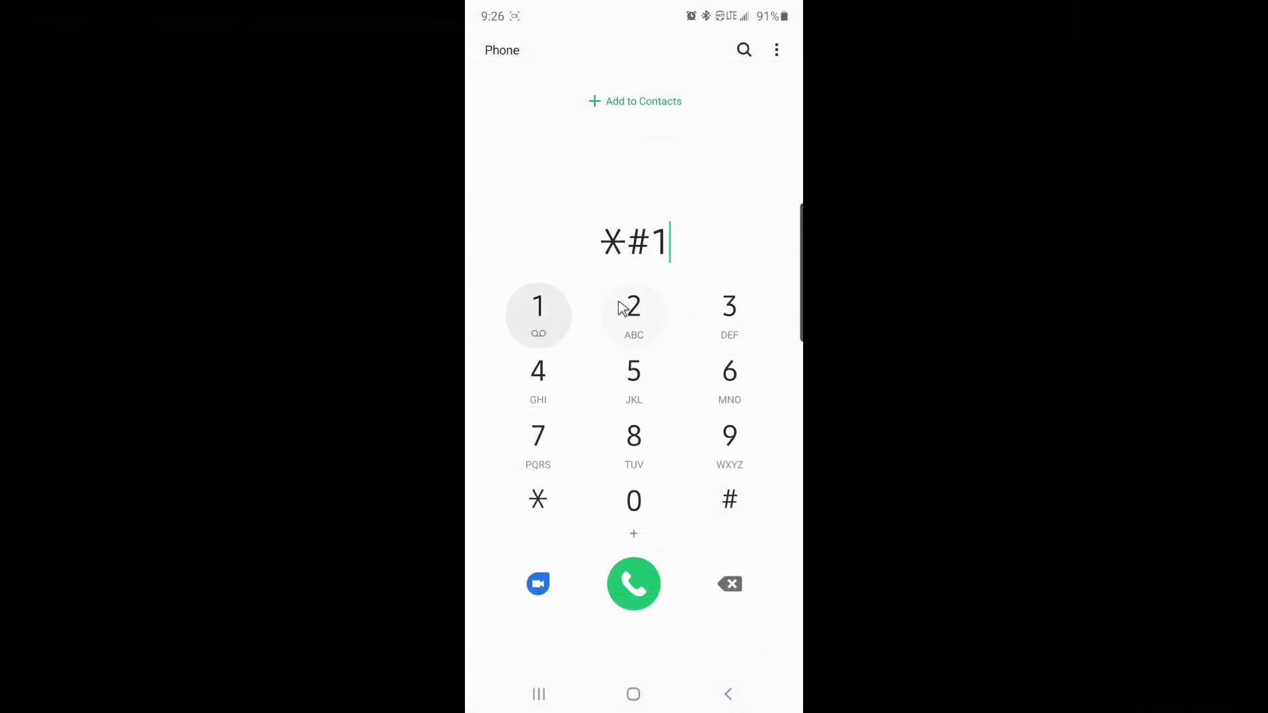
{"action": "left_click", "coordinate": [633, 310]}
{"action": "left_click", "coordinate": [730, 310]}
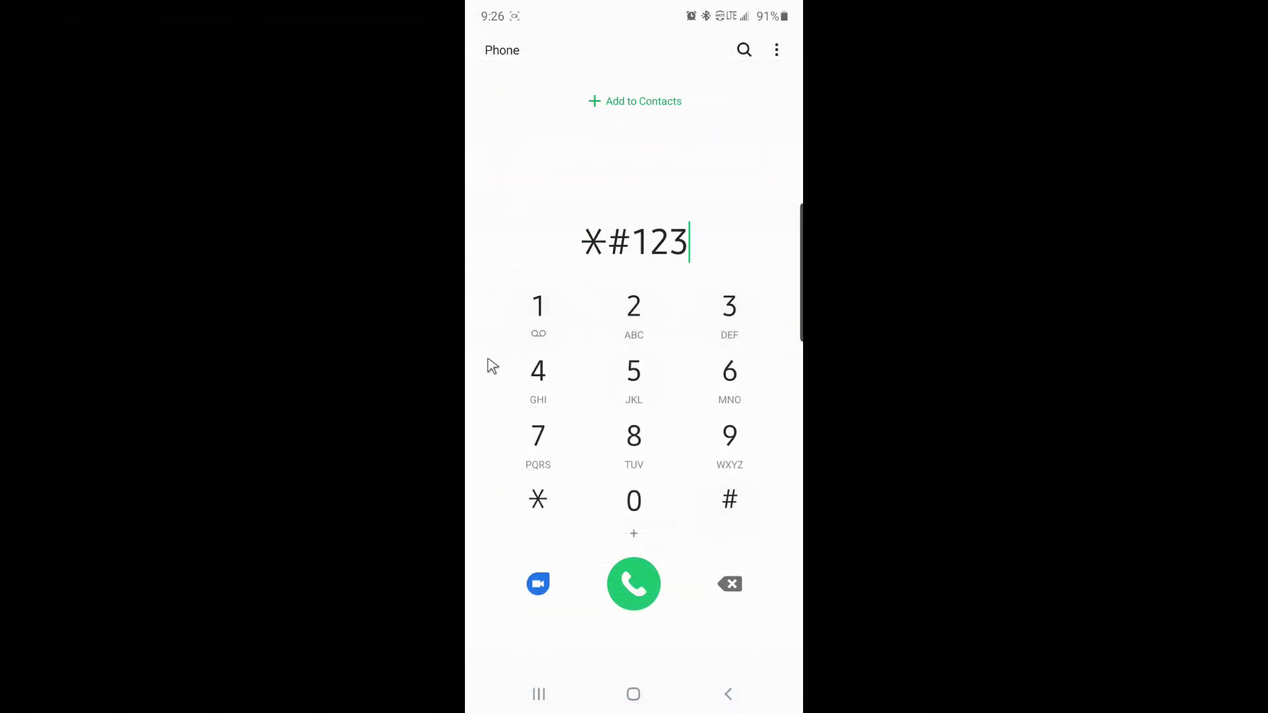
{"action": "left_click", "coordinate": [536, 372]}
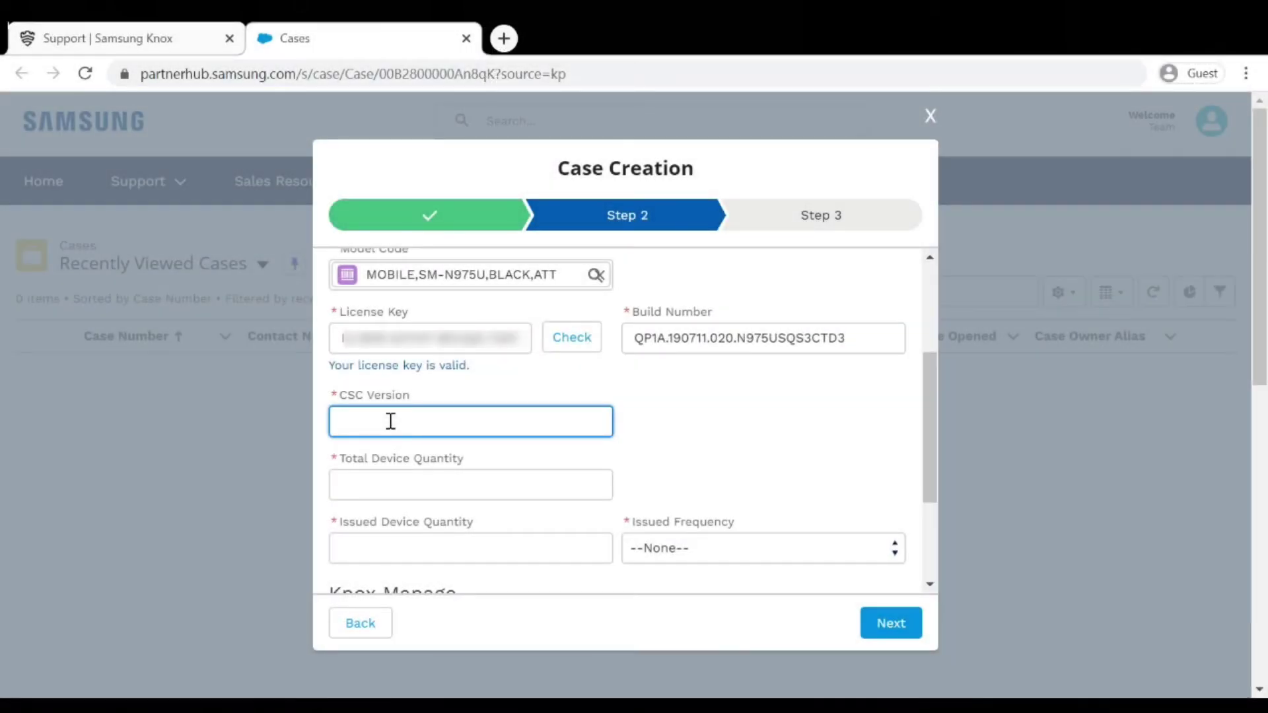
Enter CSC version N975UOYN3CTD3, both device quantities as 1,000, and Issued Frequency 100%.
{"action": "type", "text": "N975UOYN3CTD3"}
{"action": "left_click", "coordinate": [406, 487]}
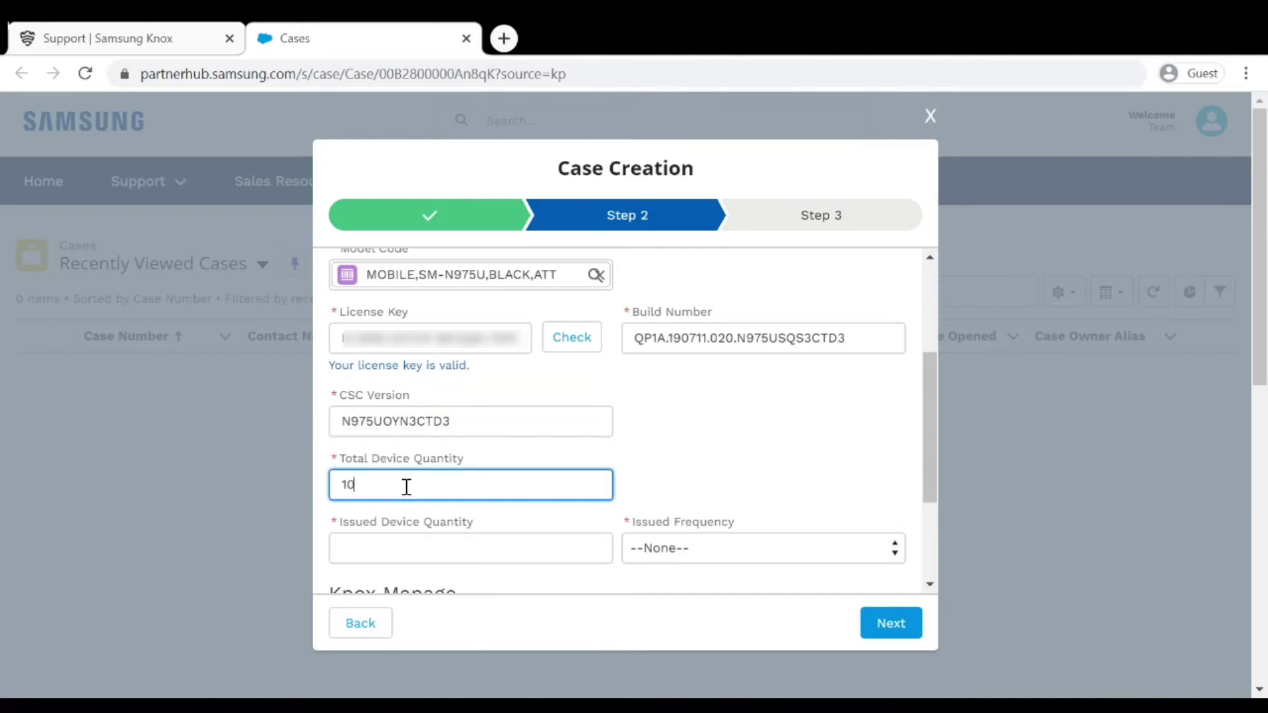
{"action": "left_click", "coordinate": [404, 537]}
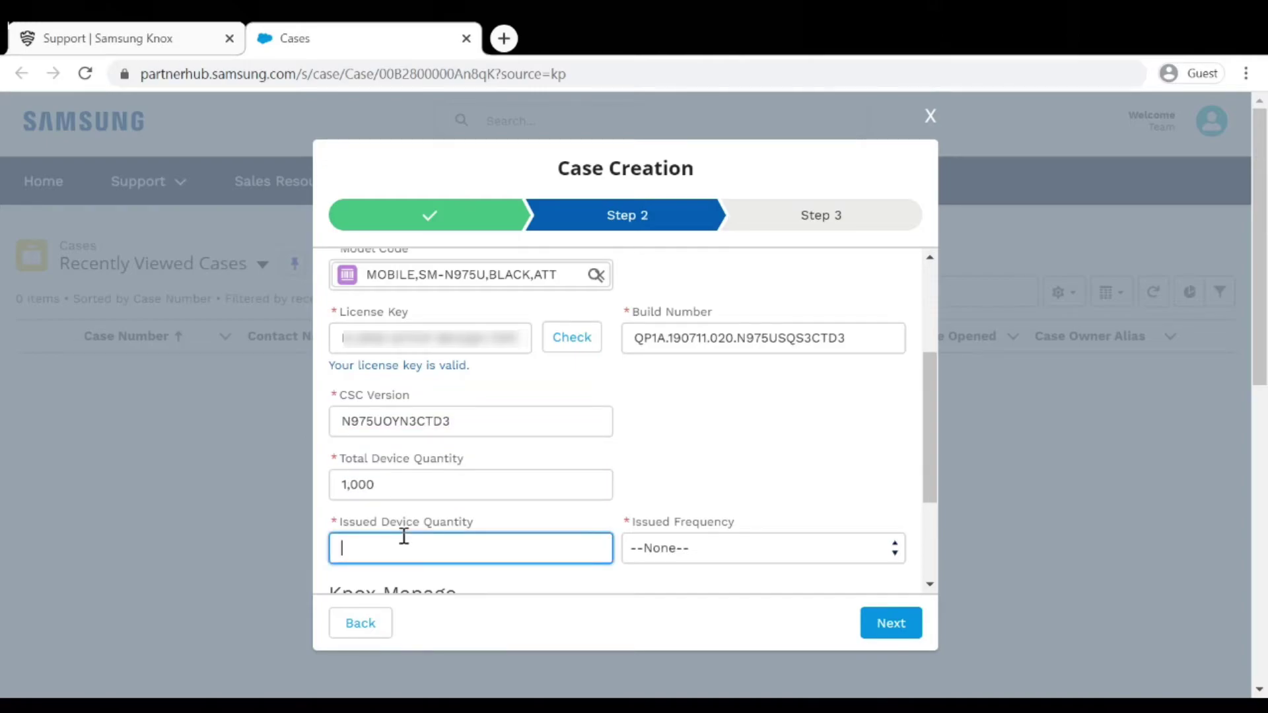
{"action": "left_click", "coordinate": [756, 472]}
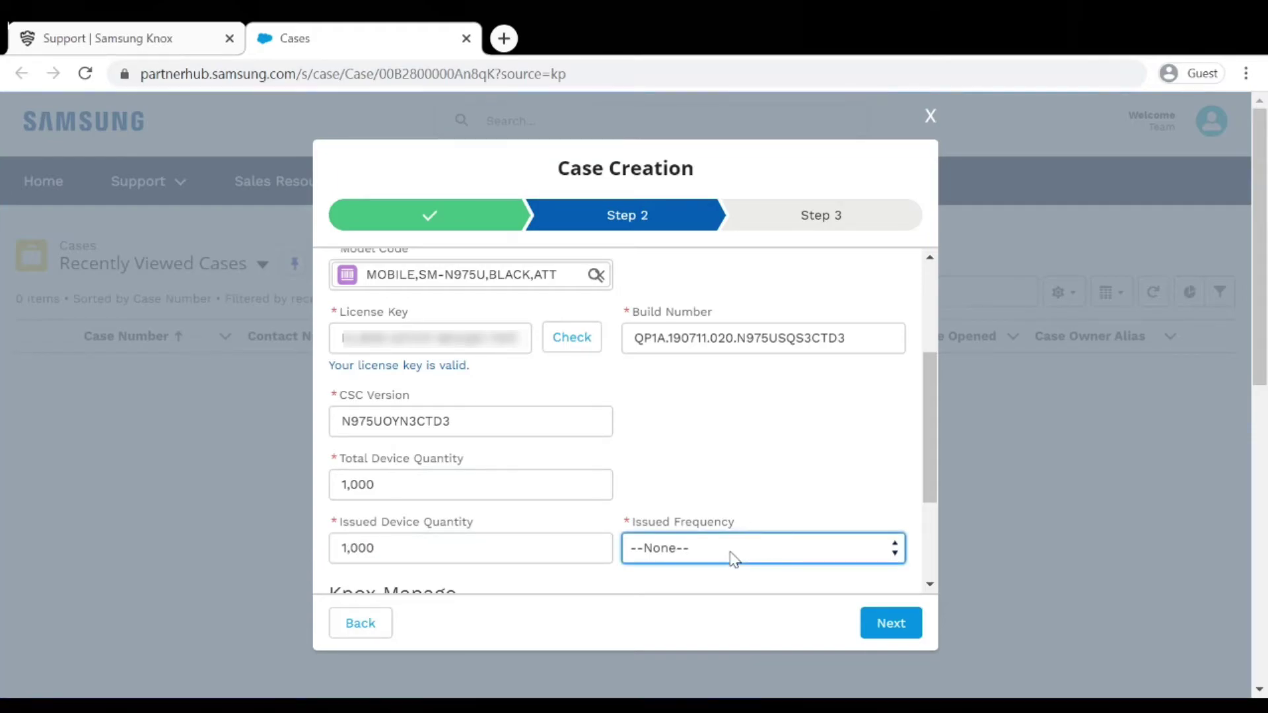
{"action": "key", "text": "Down"}
{"action": "left_click", "coordinate": [759, 482]}
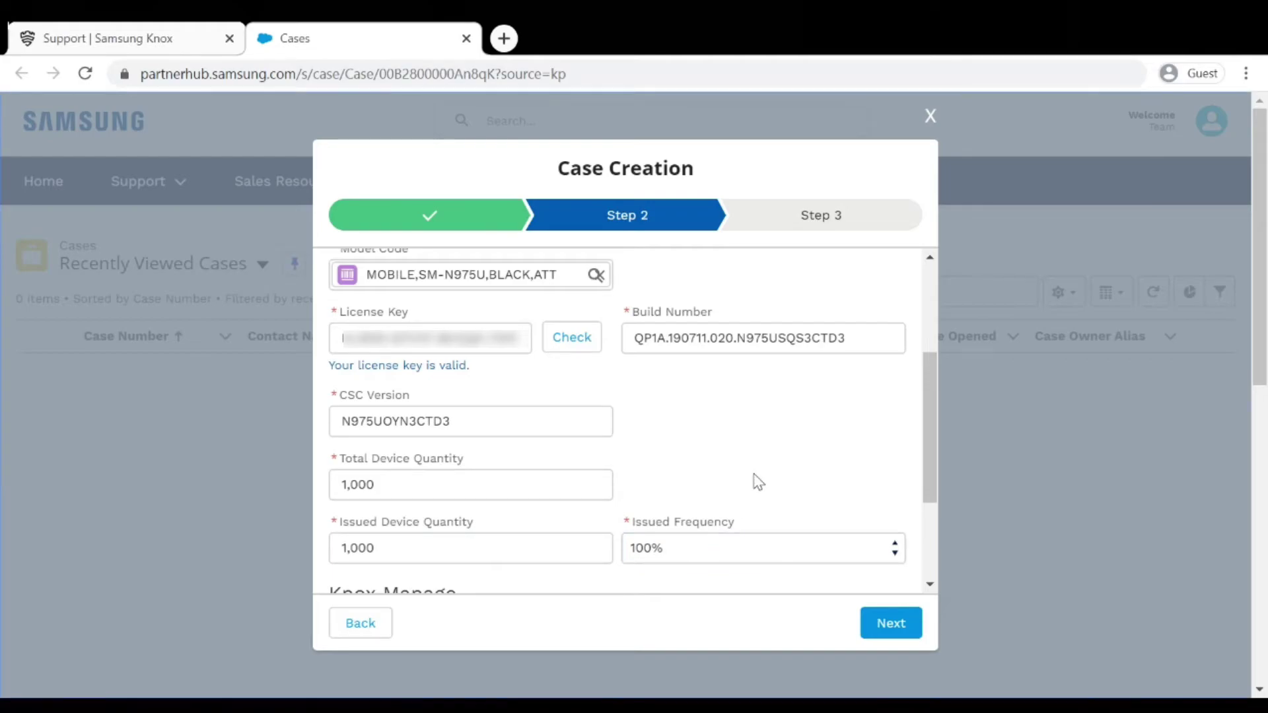
{"action": "scroll", "coordinate": [759, 483], "scroll_direction": "down", "scroll_amount": 3}
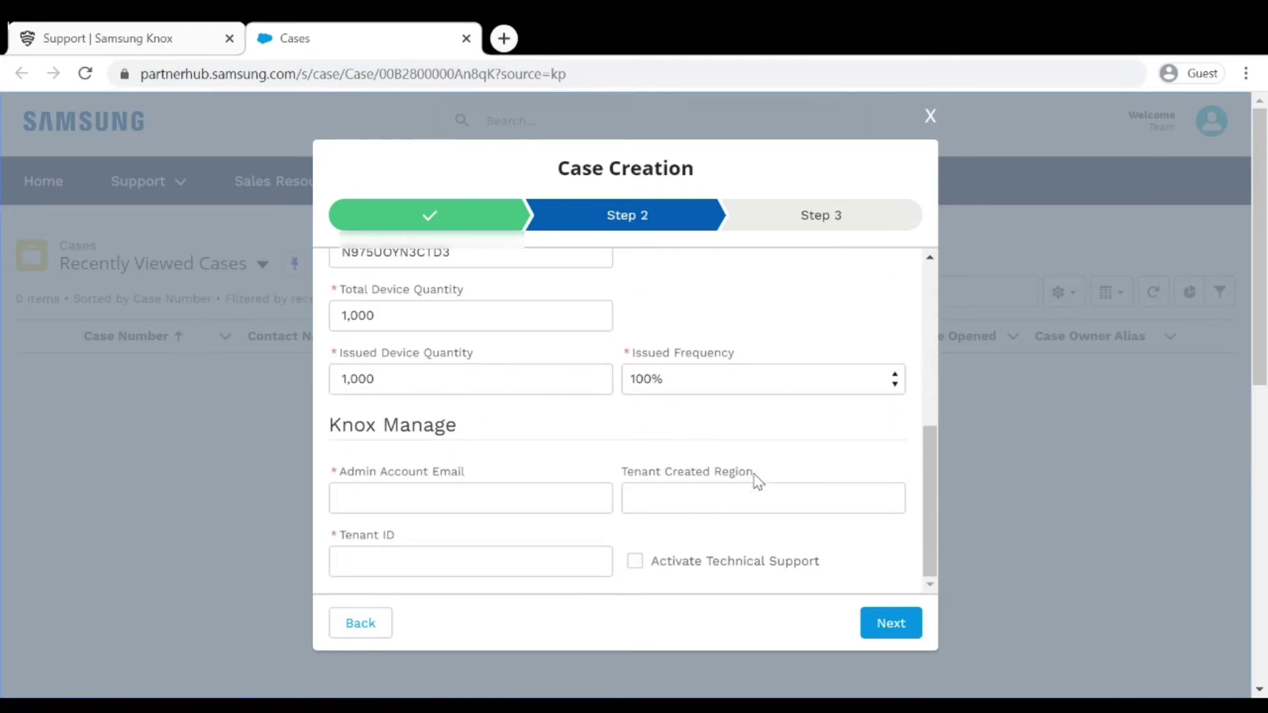
Fill in the admin account e-mail and Tenant ID, and tick Activate Technical Support.
{"action": "left_click", "coordinate": [510, 497]}
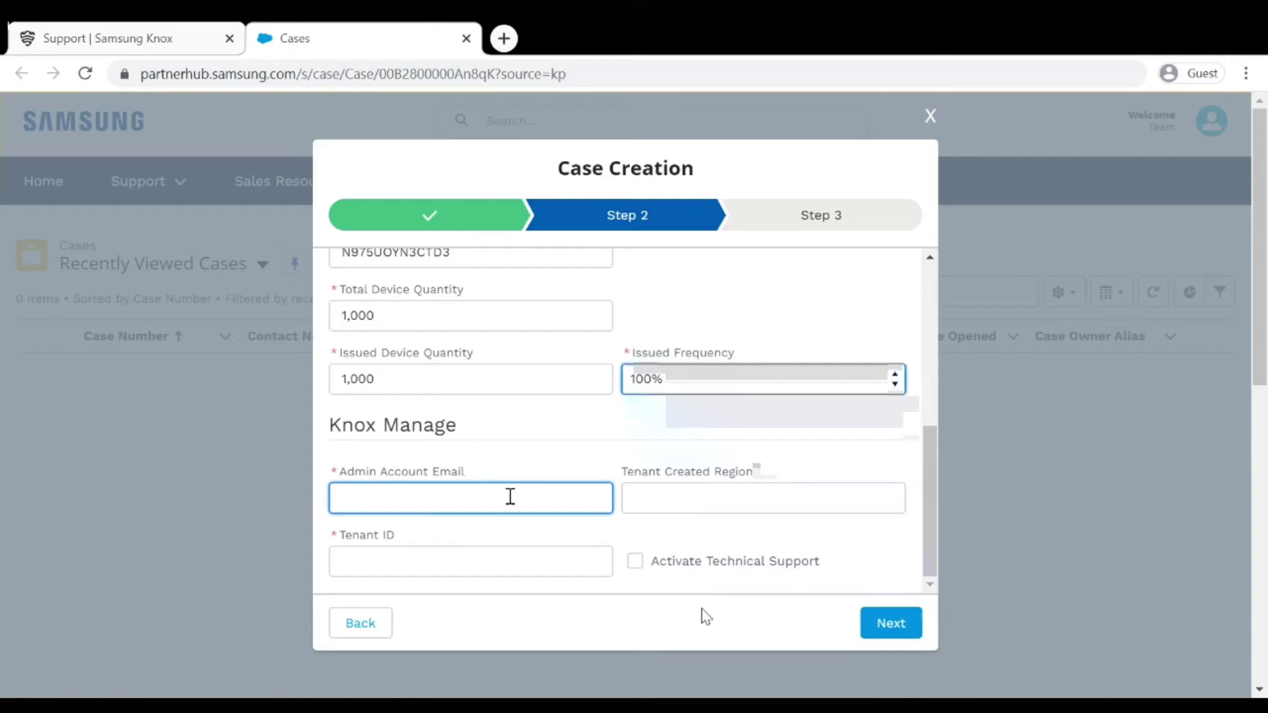
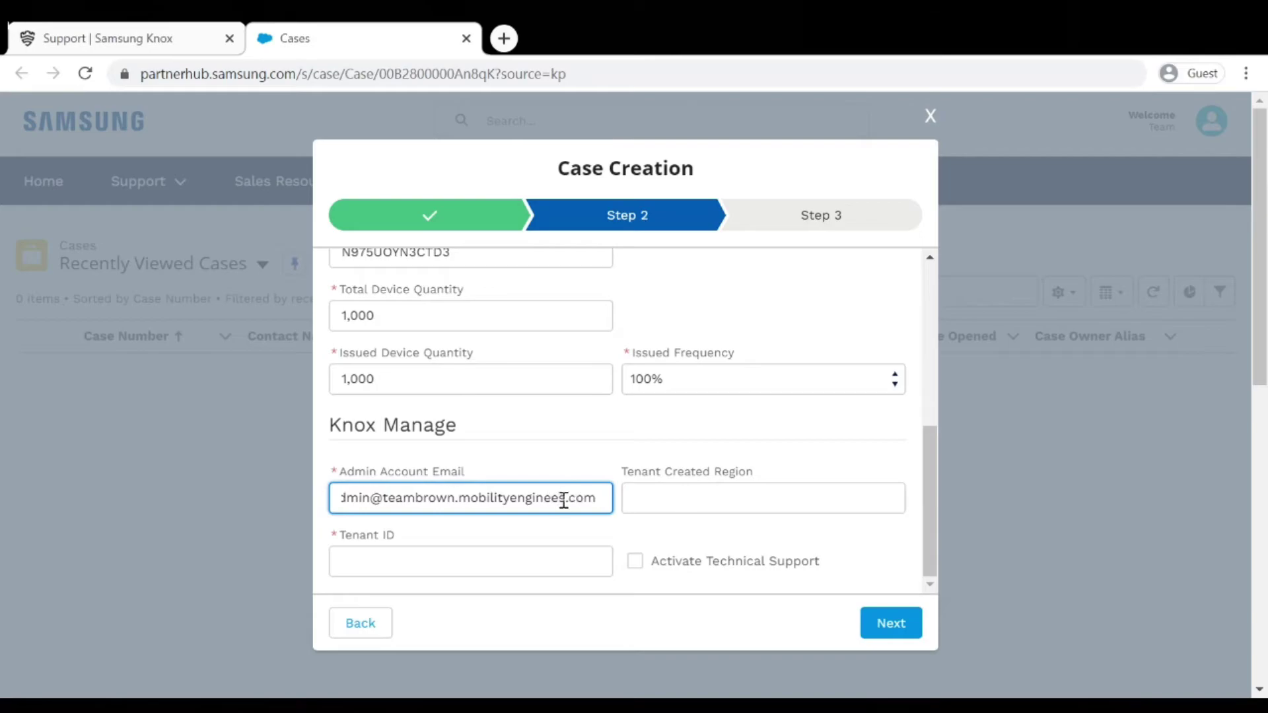
{"action": "left_click", "coordinate": [511, 560]}
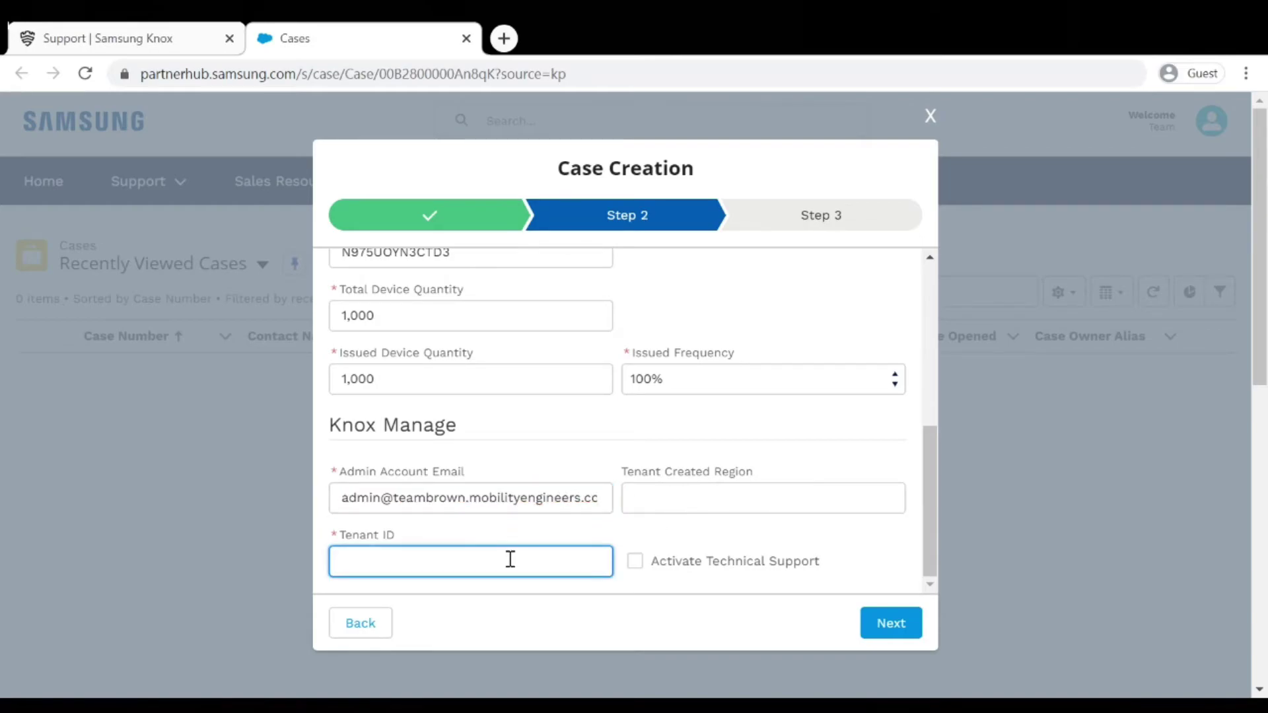
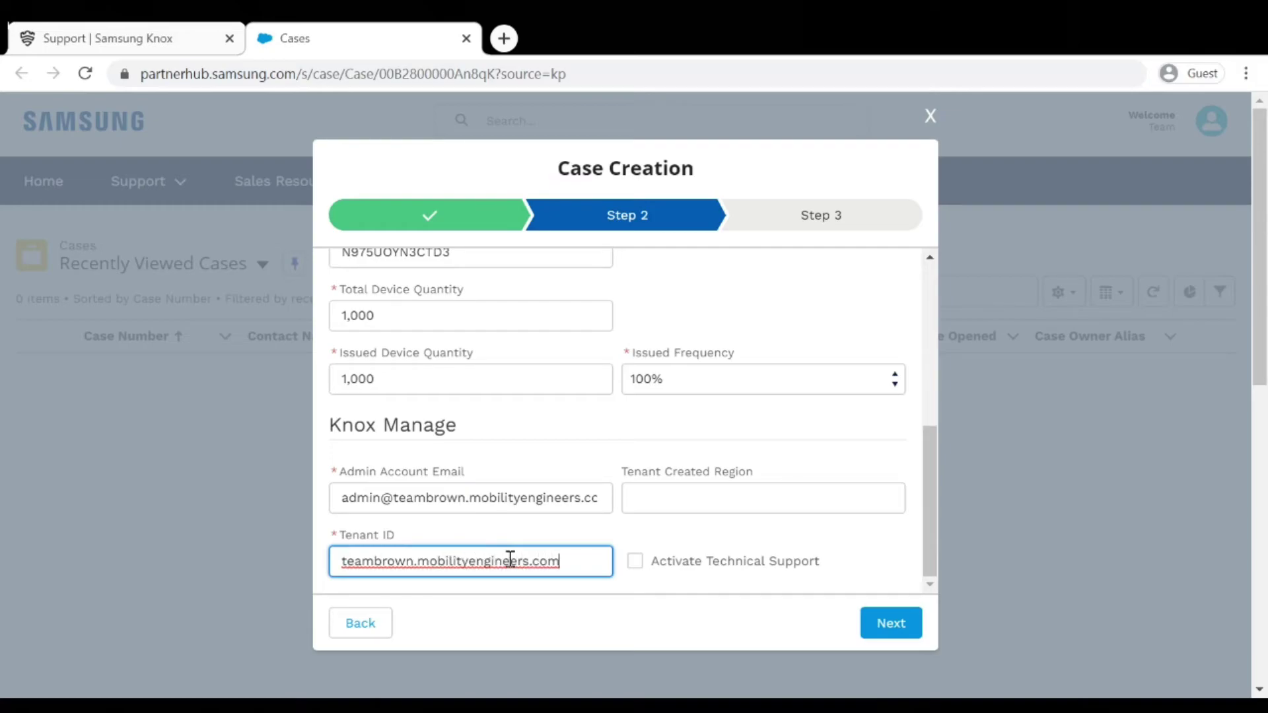
{"action": "left_click", "coordinate": [636, 565]}
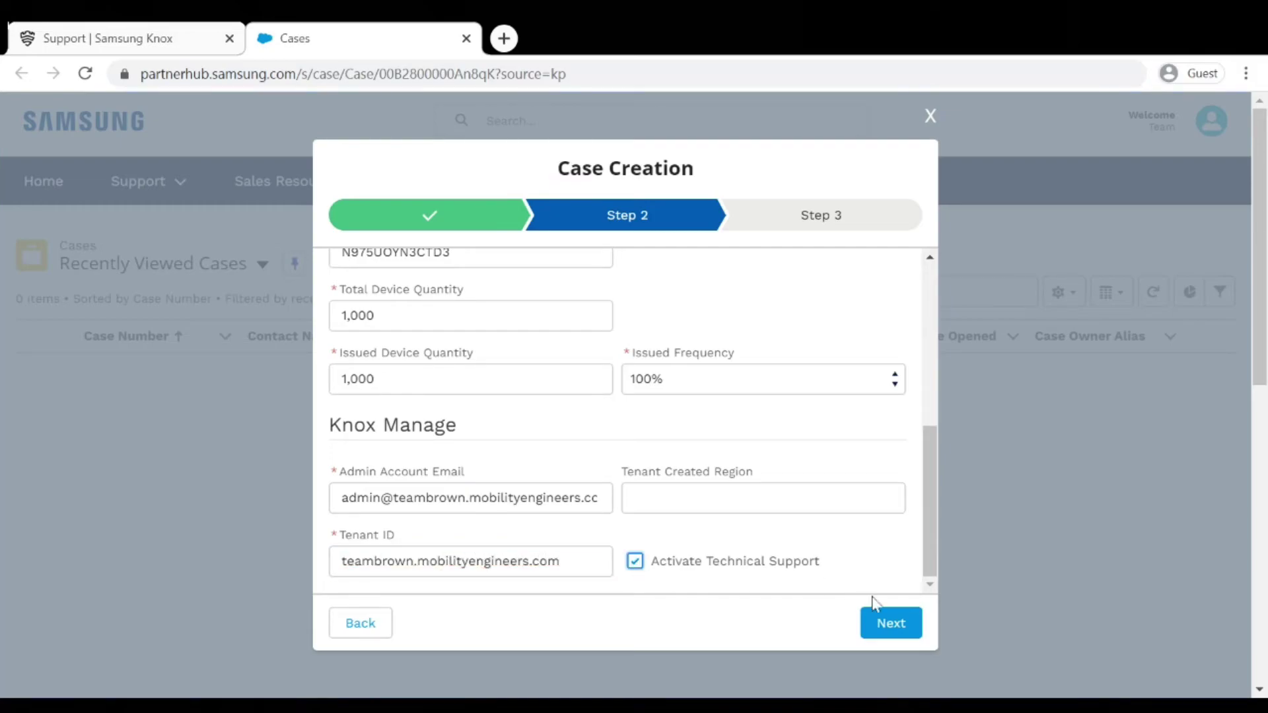
Move to Step 3 and enter the case subject 'This is what's wrong'.
{"action": "left_click", "coordinate": [891, 624]}
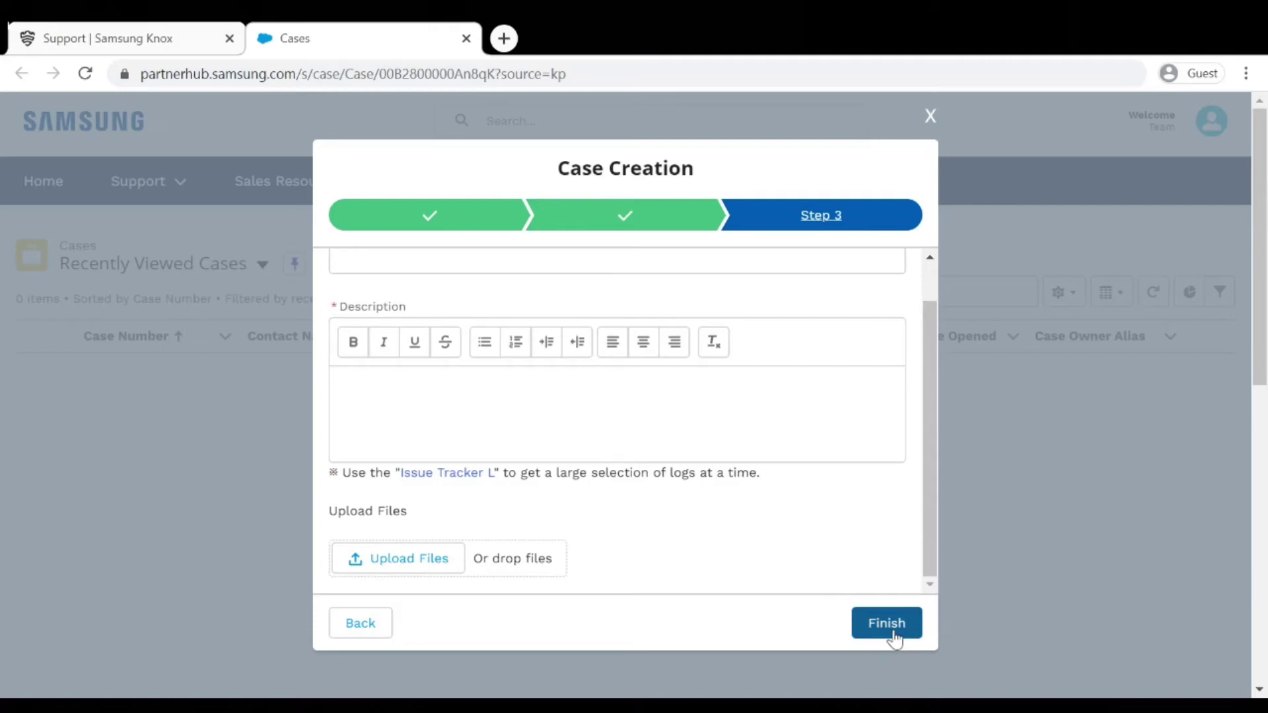
{"action": "scroll", "coordinate": [922, 499], "scroll_direction": "up", "scroll_amount": 1}
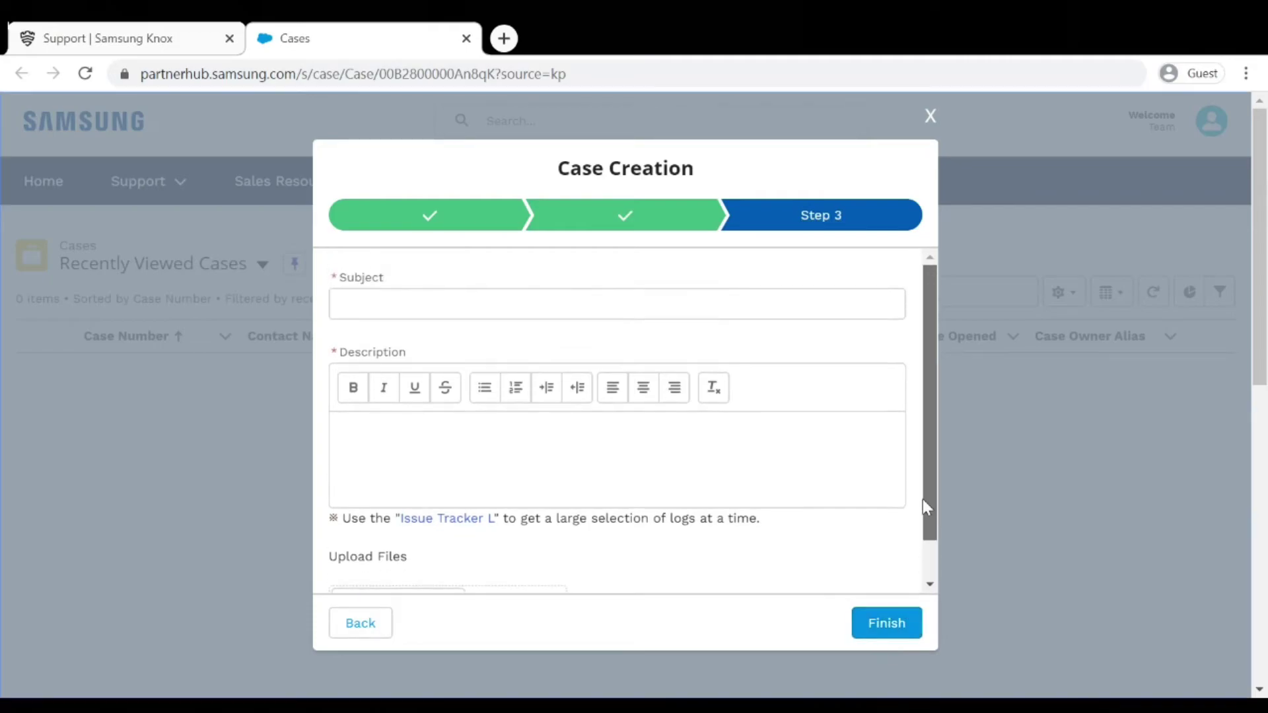
{"action": "left_click", "coordinate": [725, 302]}
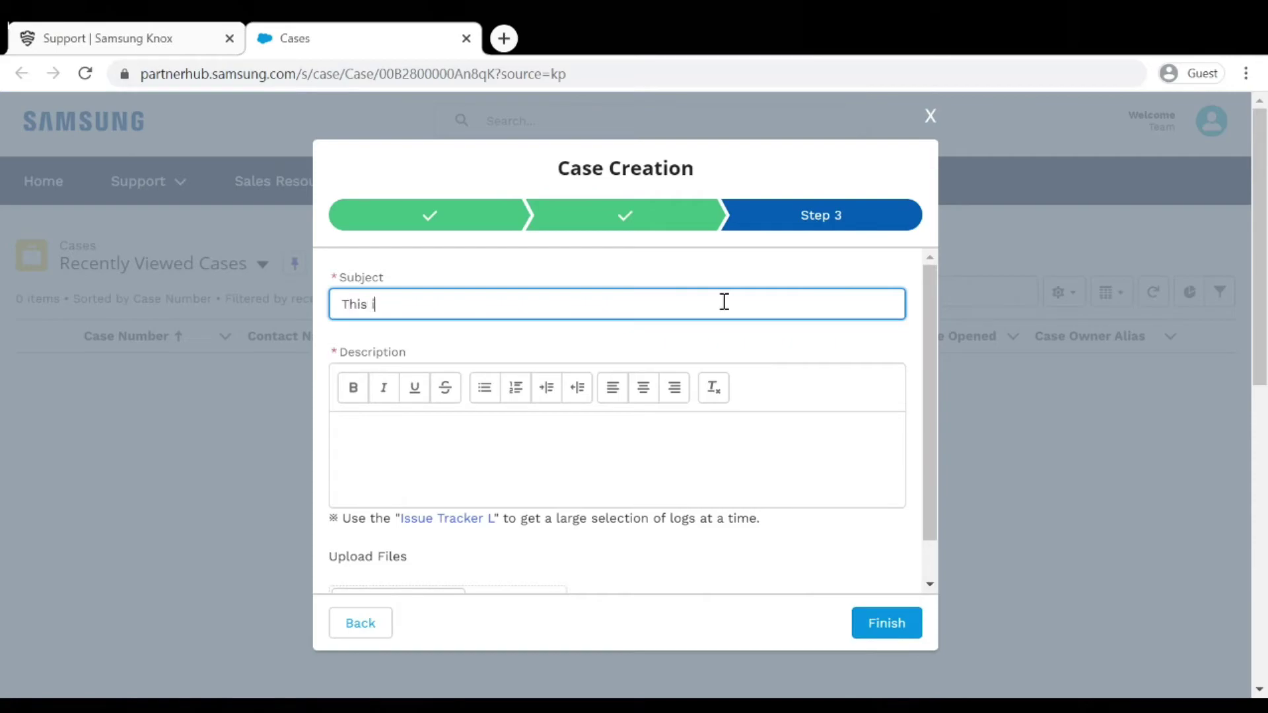
{"action": "type", "text": "This is what's wrong"}
Describe the issue as 'Here are the full detail' and submit the case.
{"action": "left_click", "coordinate": [682, 425]}
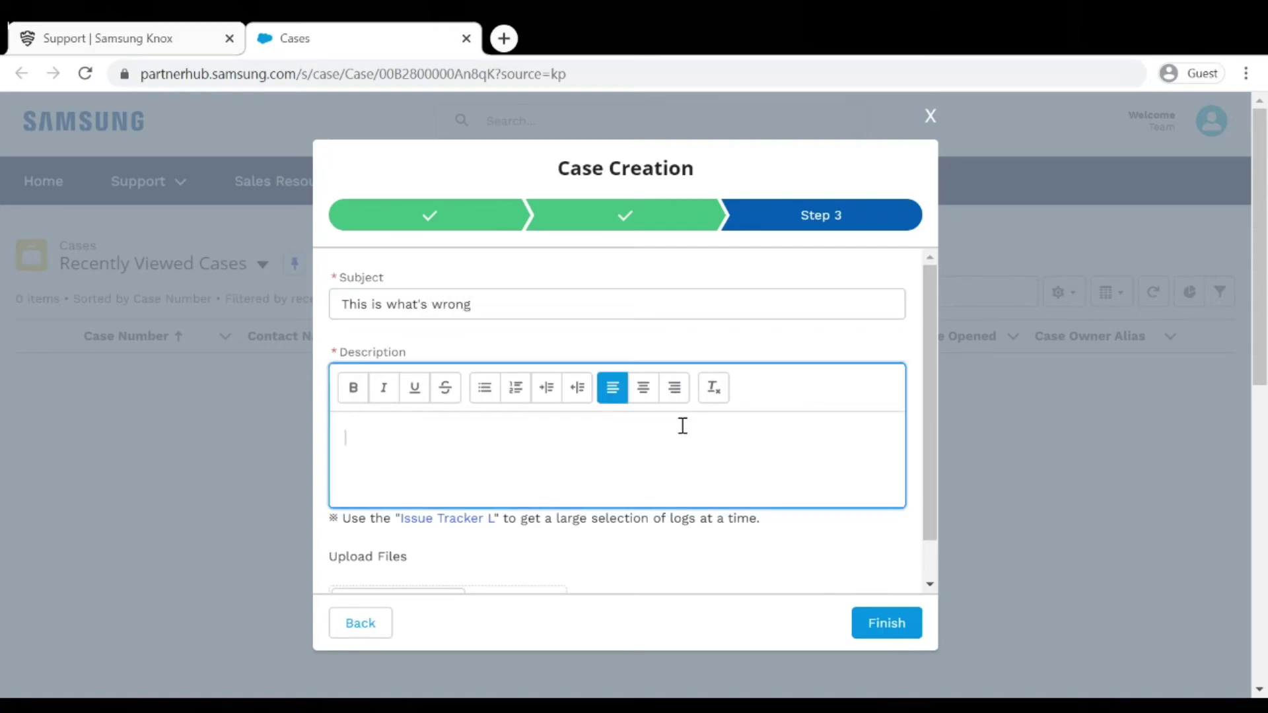
{"action": "type", "text": "Here are the full details of the issue."}
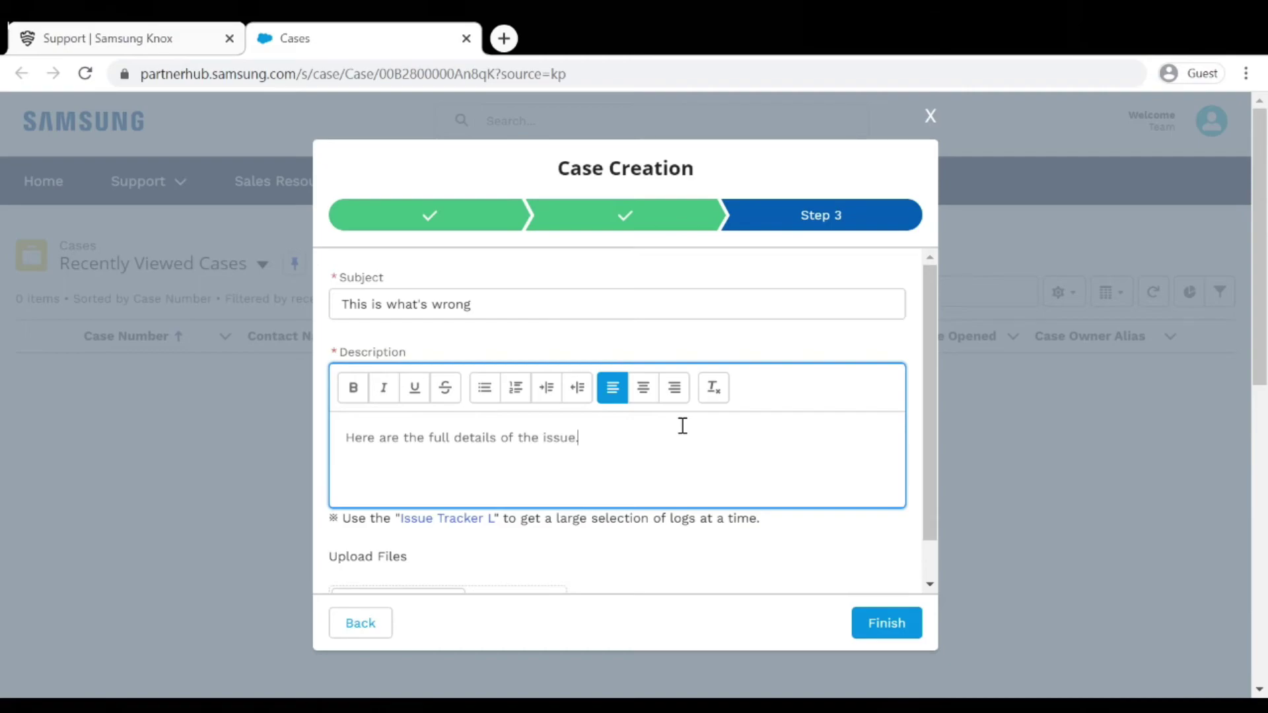
{"action": "left_click", "coordinate": [934, 428]}
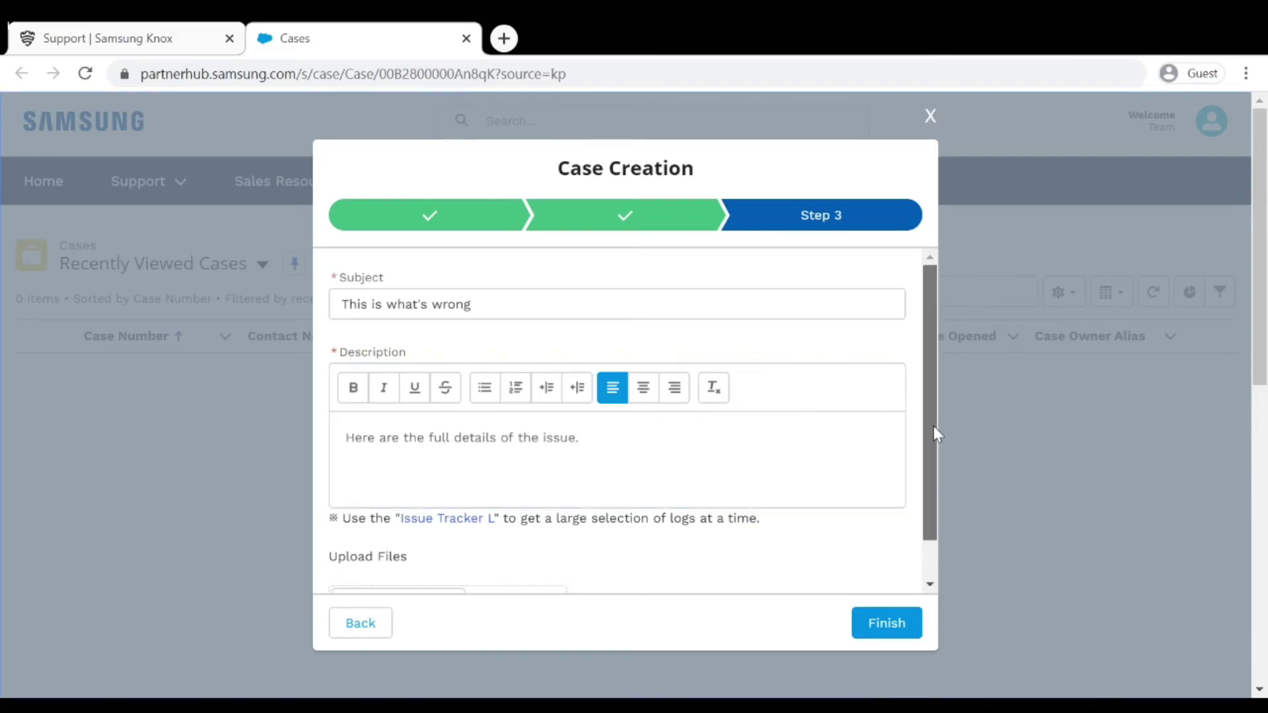
{"action": "left_click_drag", "start_coordinate": [933, 426], "coordinate": [934, 481]}
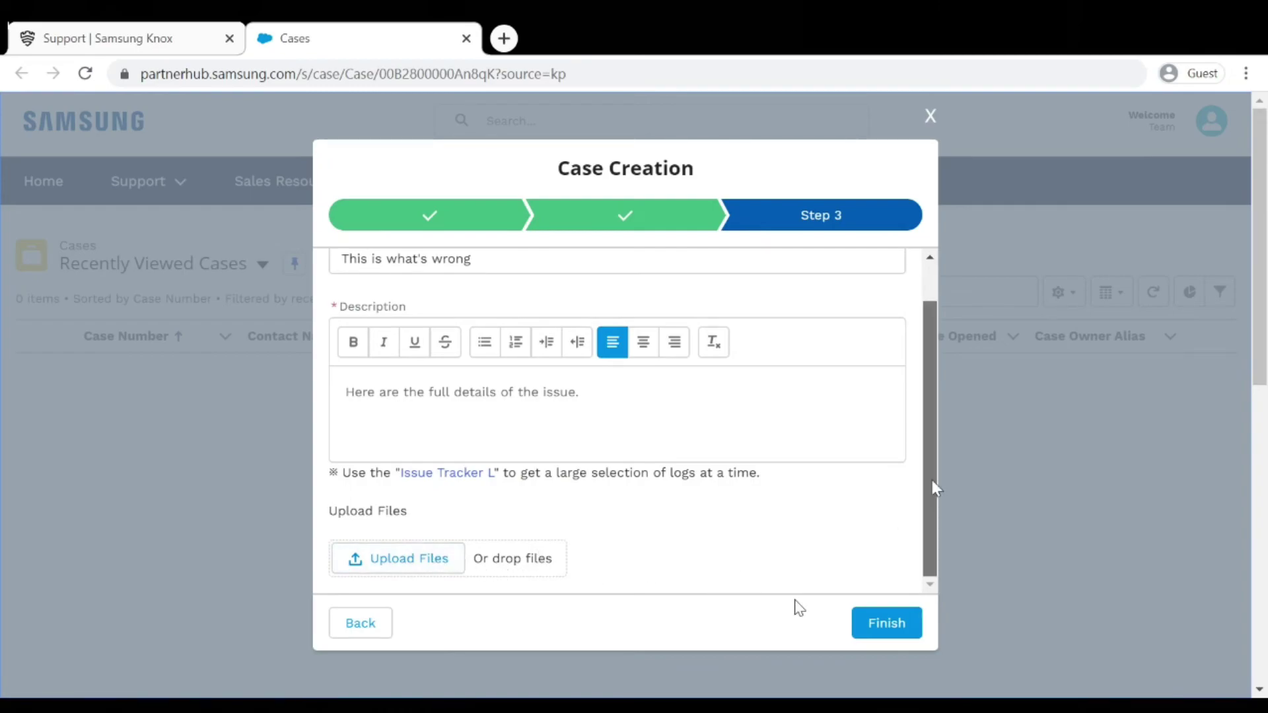
{"action": "left_click", "coordinate": [882, 625]}
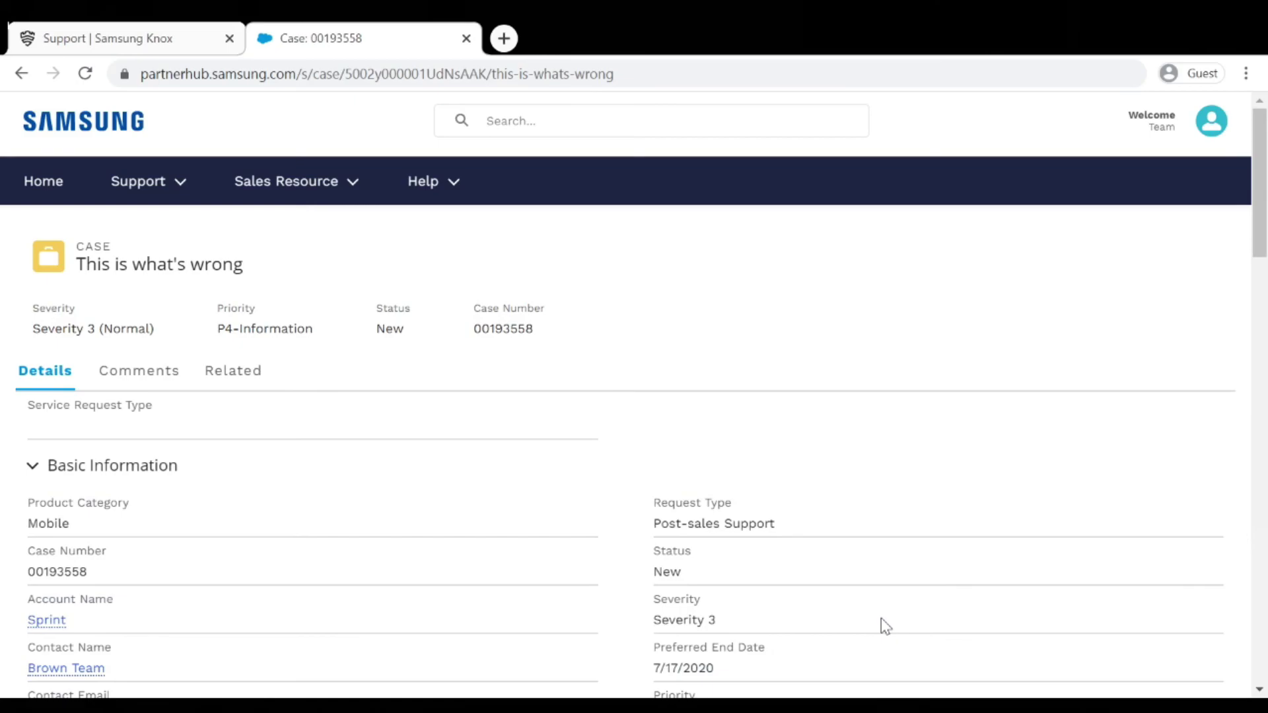
Review the case details: Knox Manage, model MOBILE,SM-N975U,BLACK,ATT and CSC N975UOYN3CTD3.
{"action": "scroll", "coordinate": [886, 626], "scroll_direction": "down", "scroll_amount": 2}
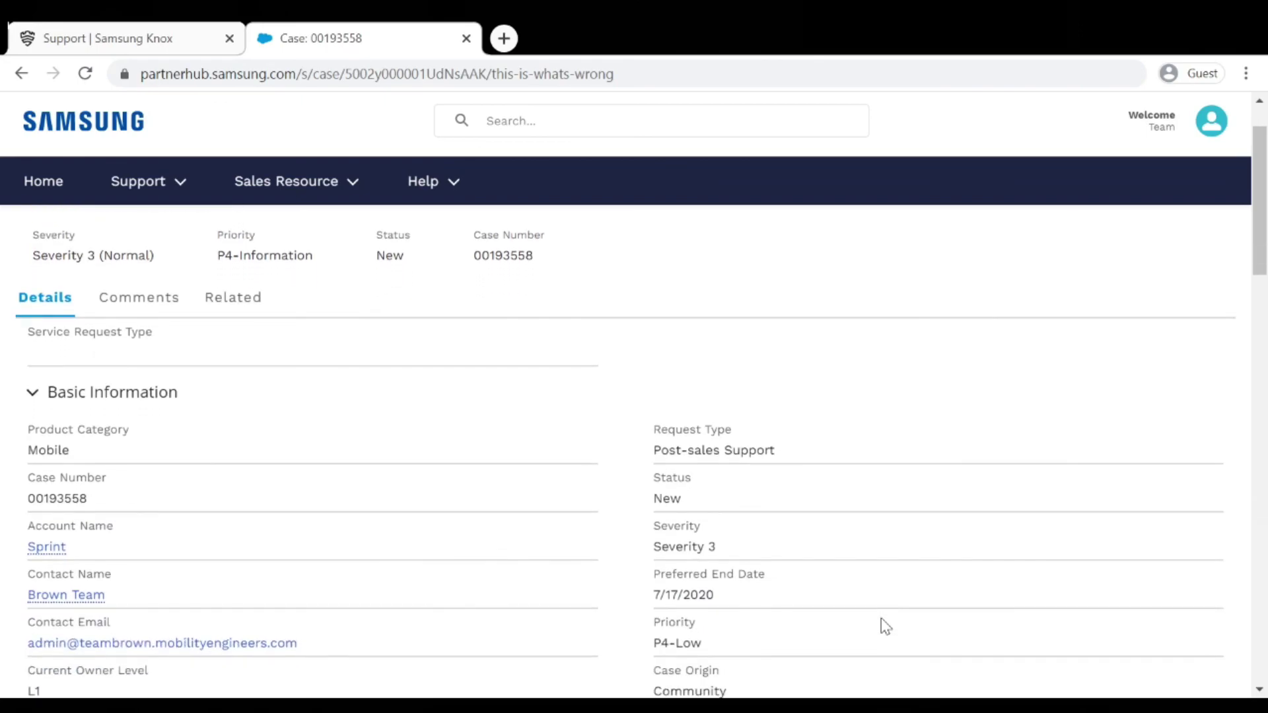
{"action": "scroll", "coordinate": [885, 626], "scroll_direction": "down", "scroll_amount": 3}
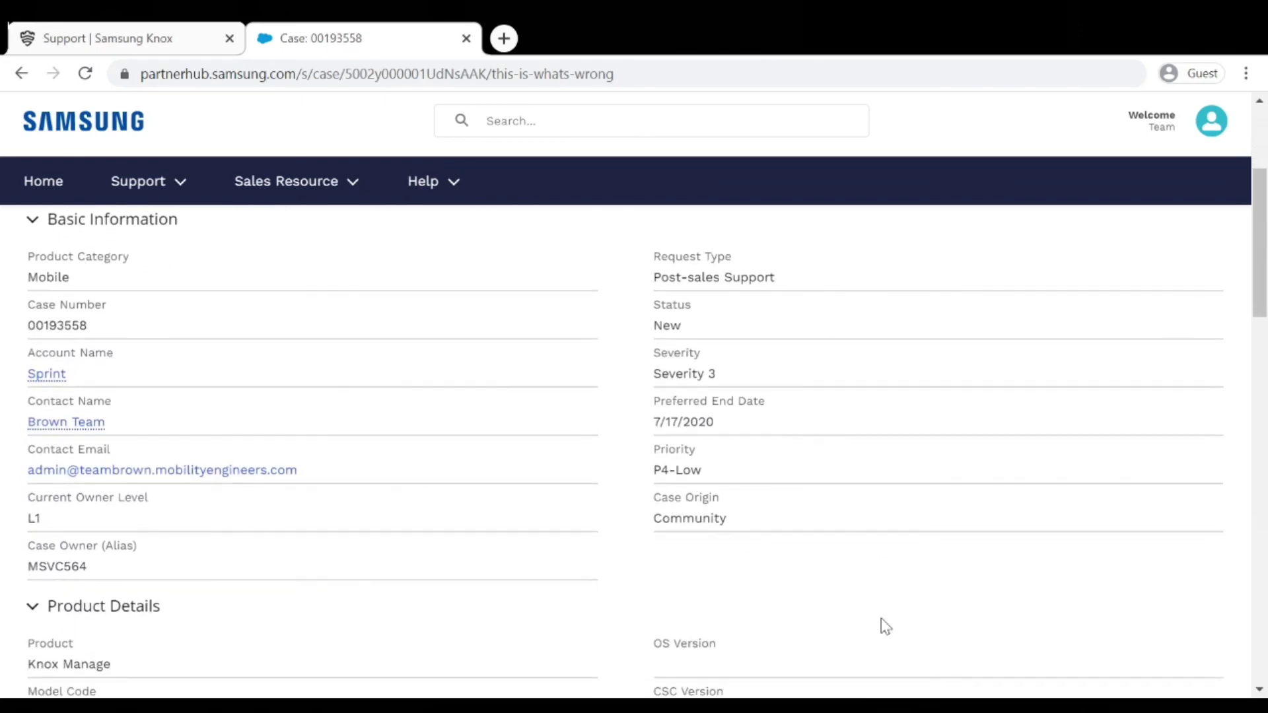
{"action": "scroll", "coordinate": [885, 627], "scroll_direction": "down", "scroll_amount": 2}
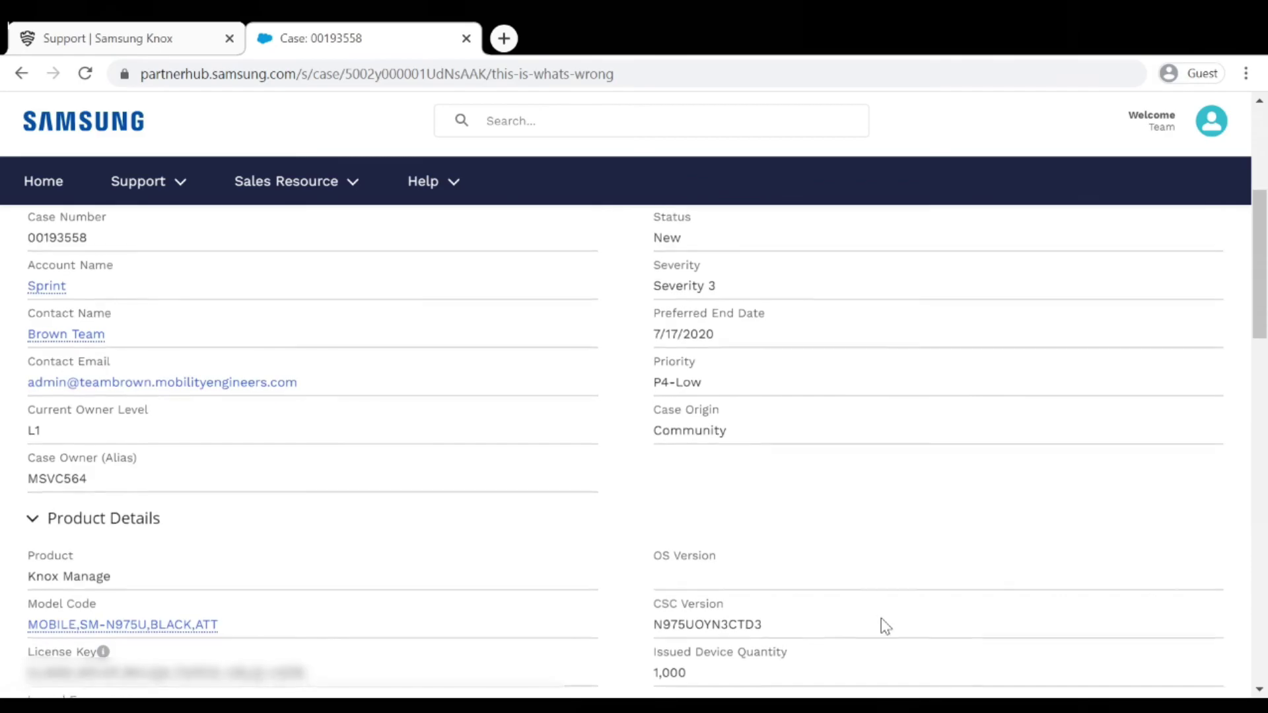
{"action": "scroll", "coordinate": [885, 626], "scroll_direction": "down", "scroll_amount": 5}
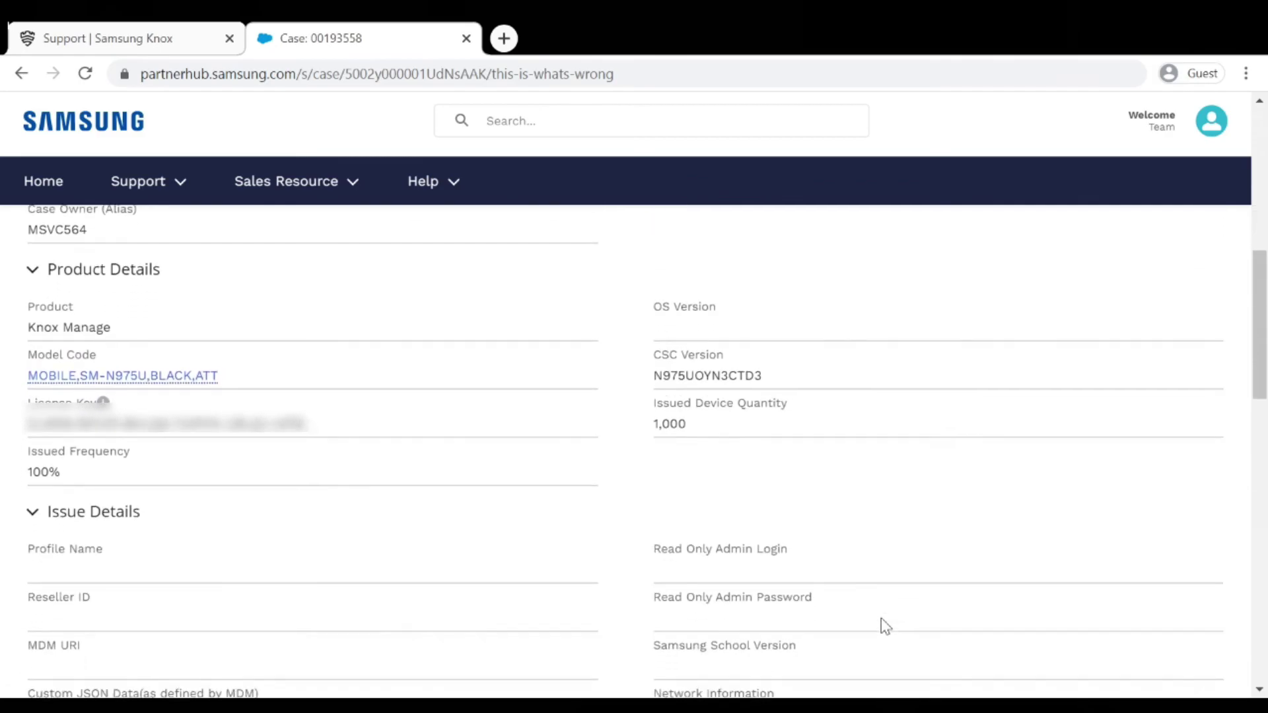
{"action": "scroll", "coordinate": [886, 626], "scroll_direction": "down", "scroll_amount": 5}
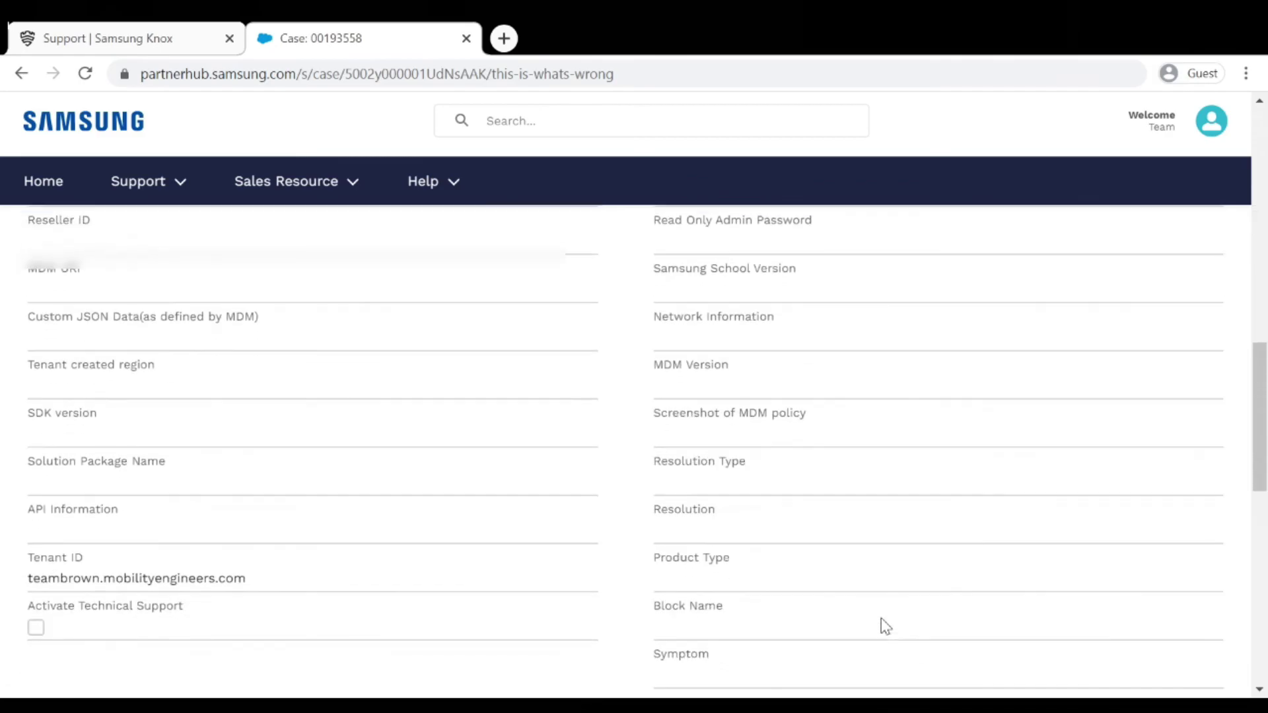
{"action": "scroll", "coordinate": [886, 626], "scroll_direction": "up", "scroll_amount": 15}
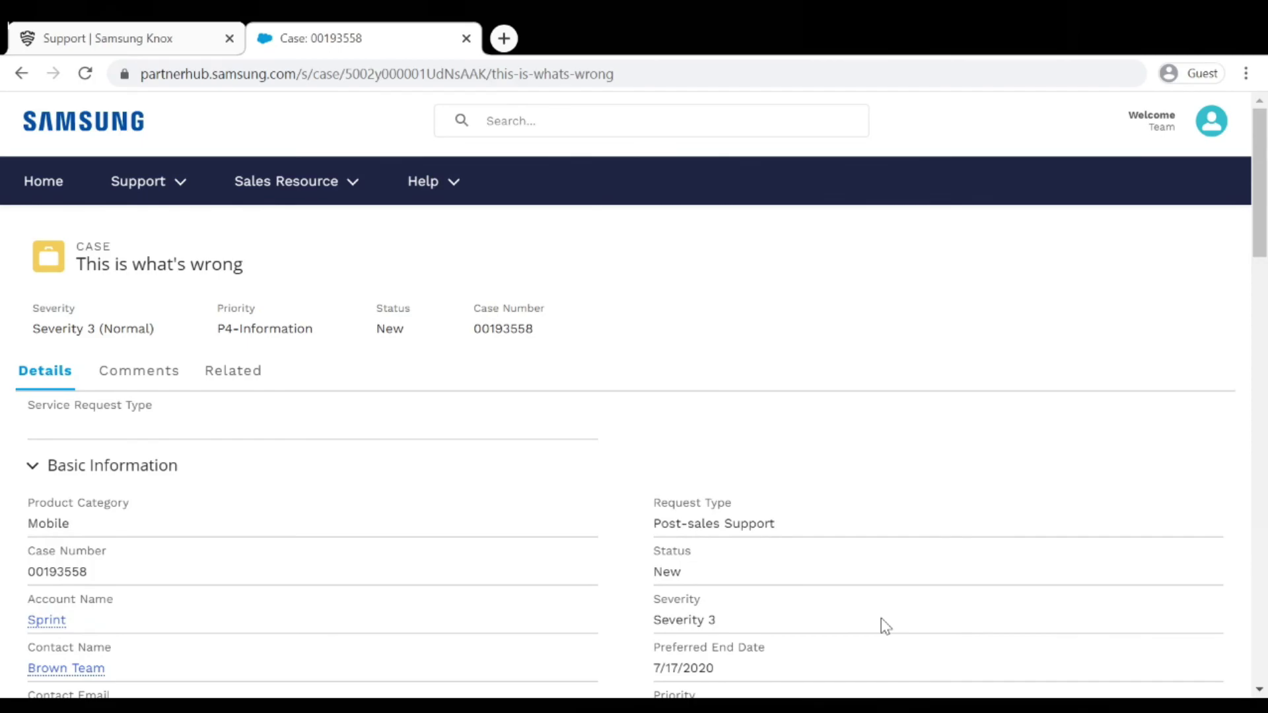